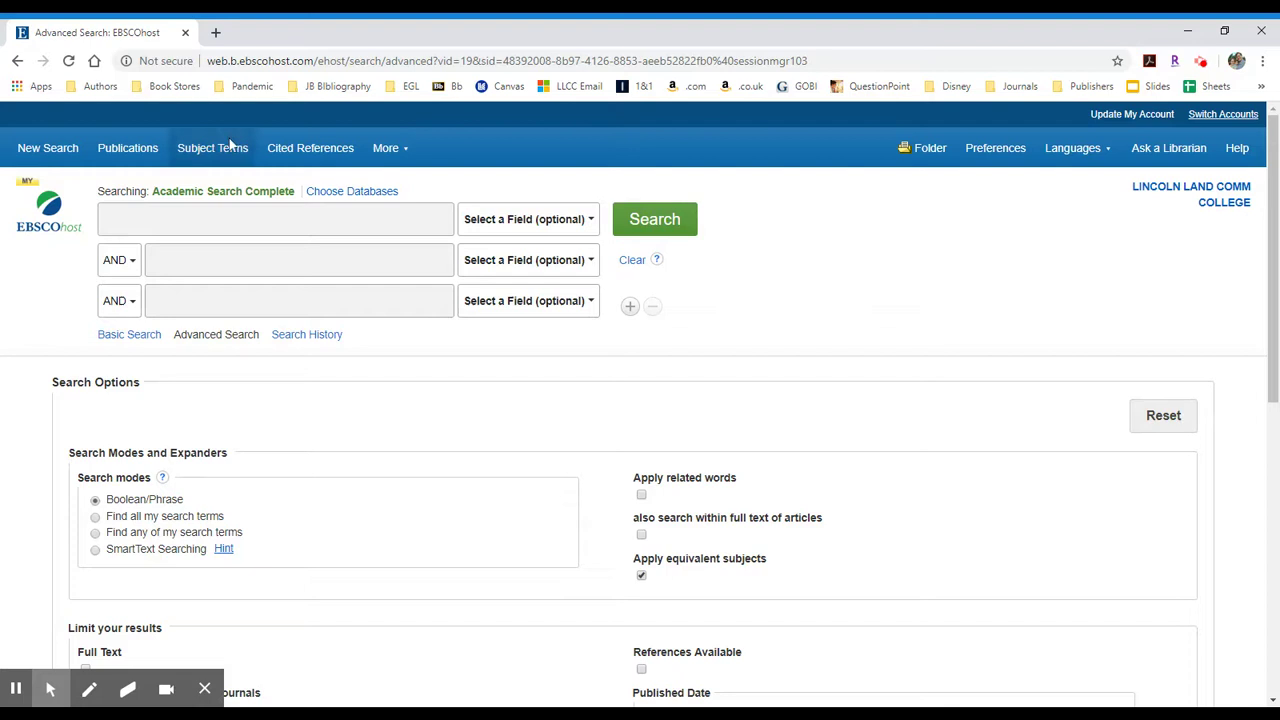
Open the Subject Terms thesaurus of Academic Search Complete and look through its alphabetical term list
{"action": "left_click_drag", "start_coordinate": [152, 191], "coordinate": [295, 198]}
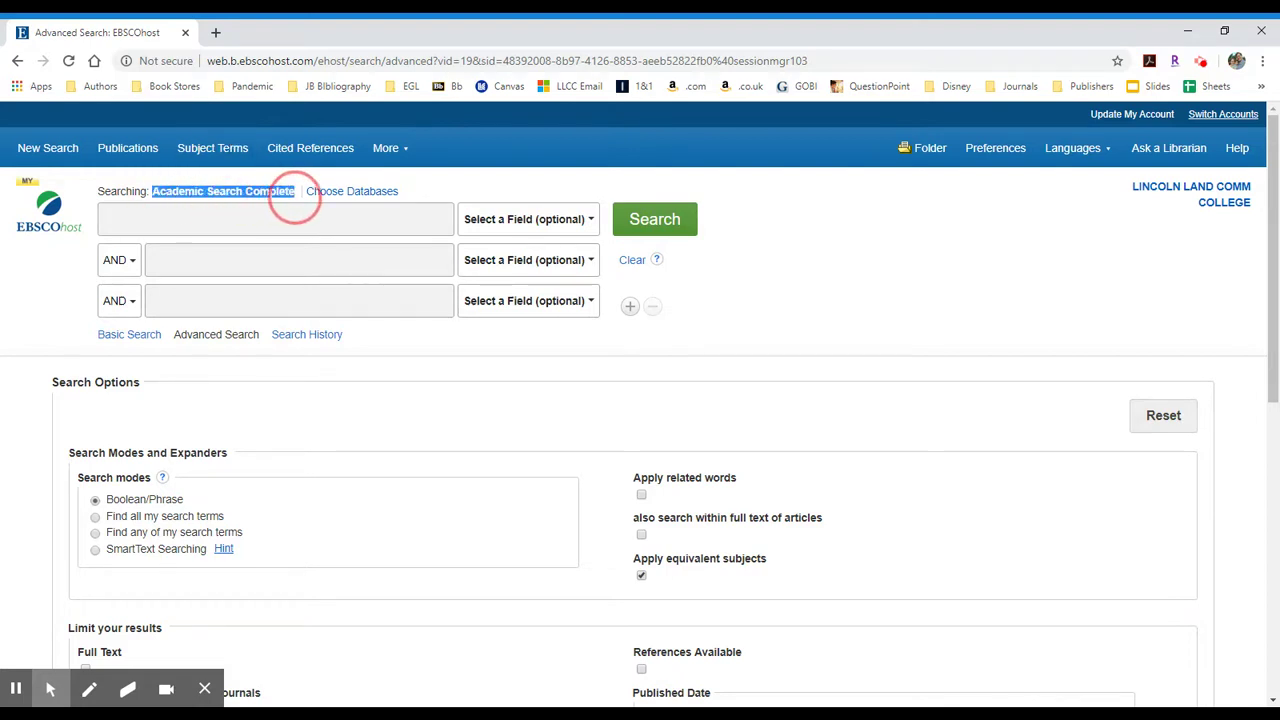
{"action": "left_click", "coordinate": [214, 150]}
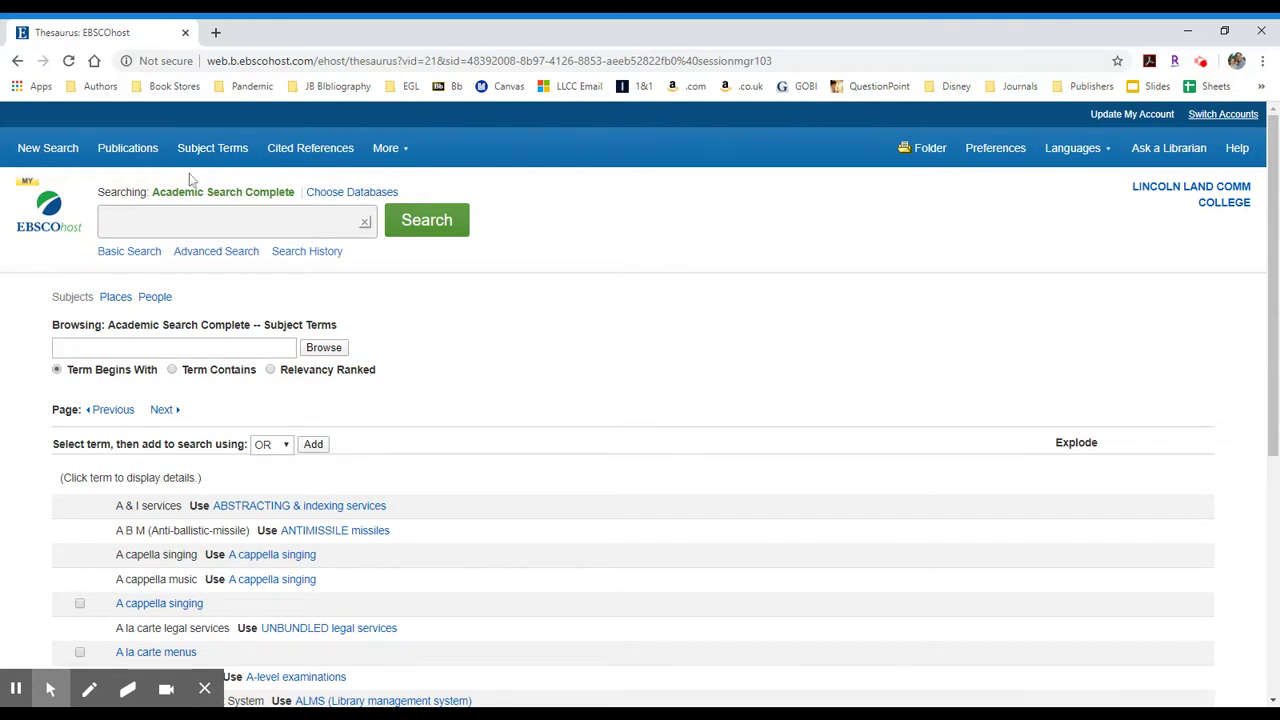
{"action": "scroll", "coordinate": [463, 352], "scroll_direction": "down", "scroll_amount": 1}
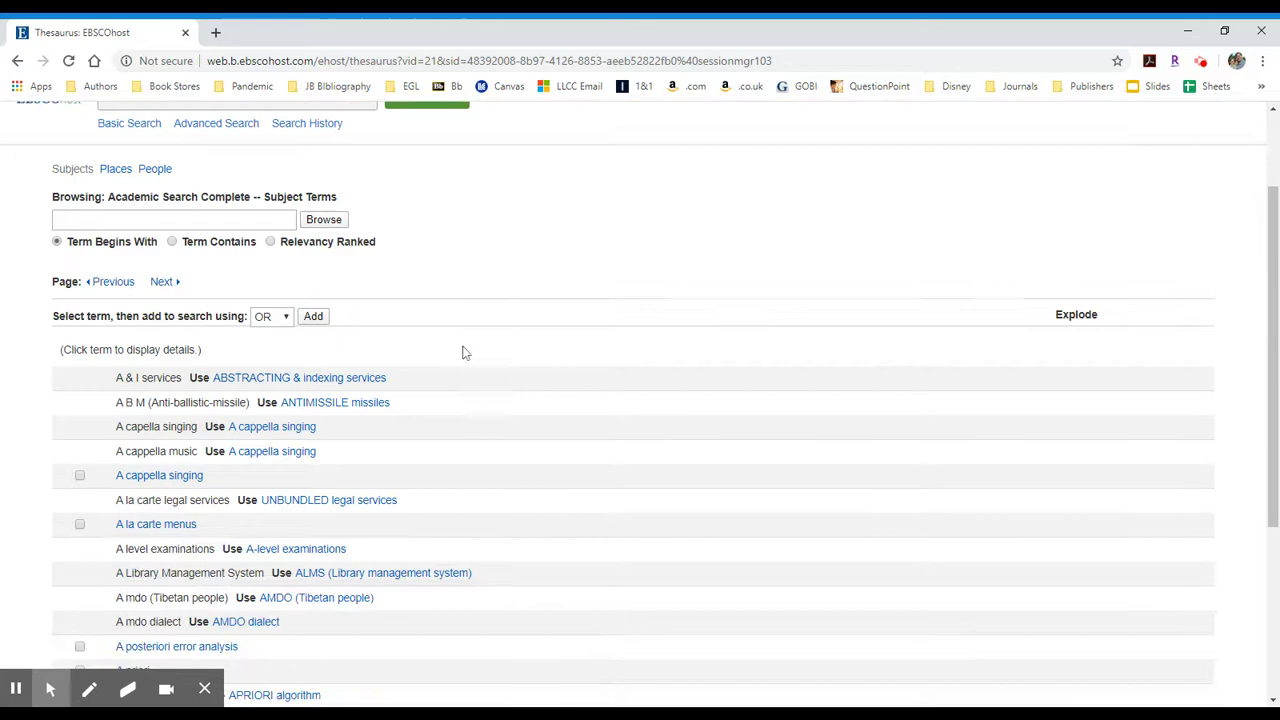
{"action": "scroll", "coordinate": [463, 352], "scroll_direction": "down", "scroll_amount": 2}
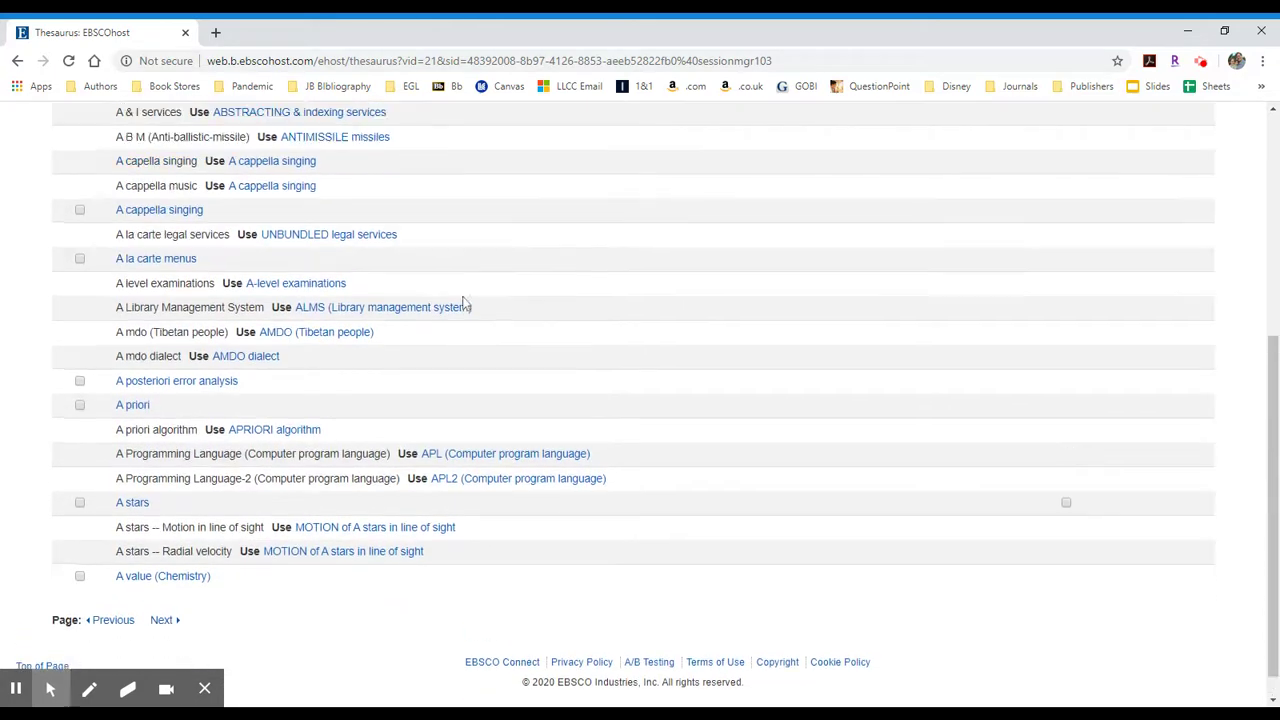
{"action": "scroll", "coordinate": [463, 304], "scroll_direction": "up", "scroll_amount": 3}
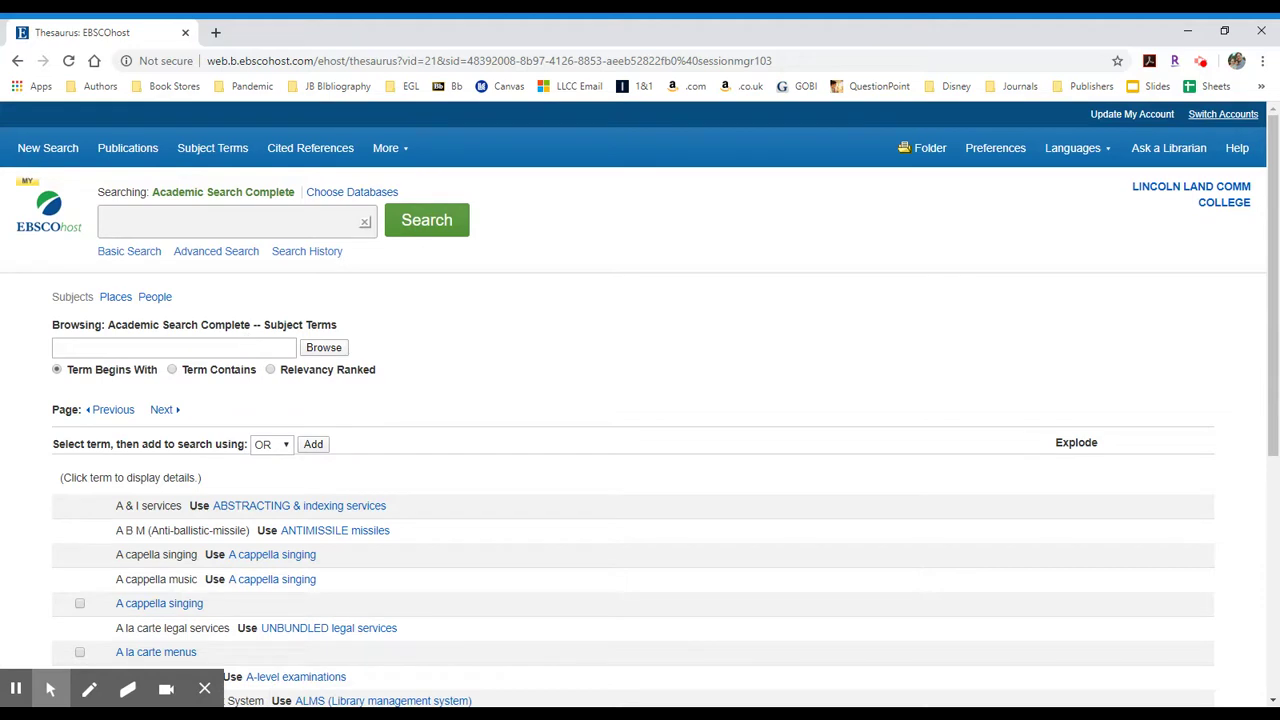
Browse the subject terms beginning with "teenager" and review the listed headings
{"action": "left_click", "coordinate": [174, 347]}
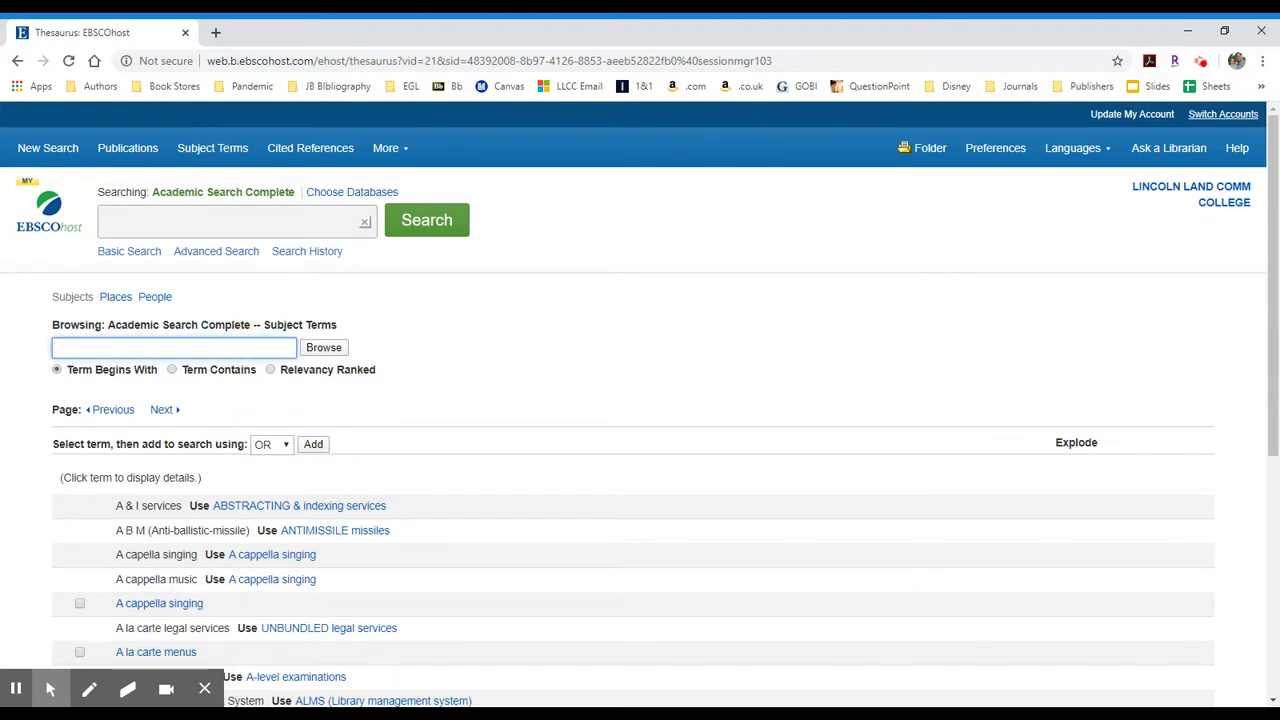
{"action": "type", "text": "teenager"}
{"action": "key", "text": "Return"}
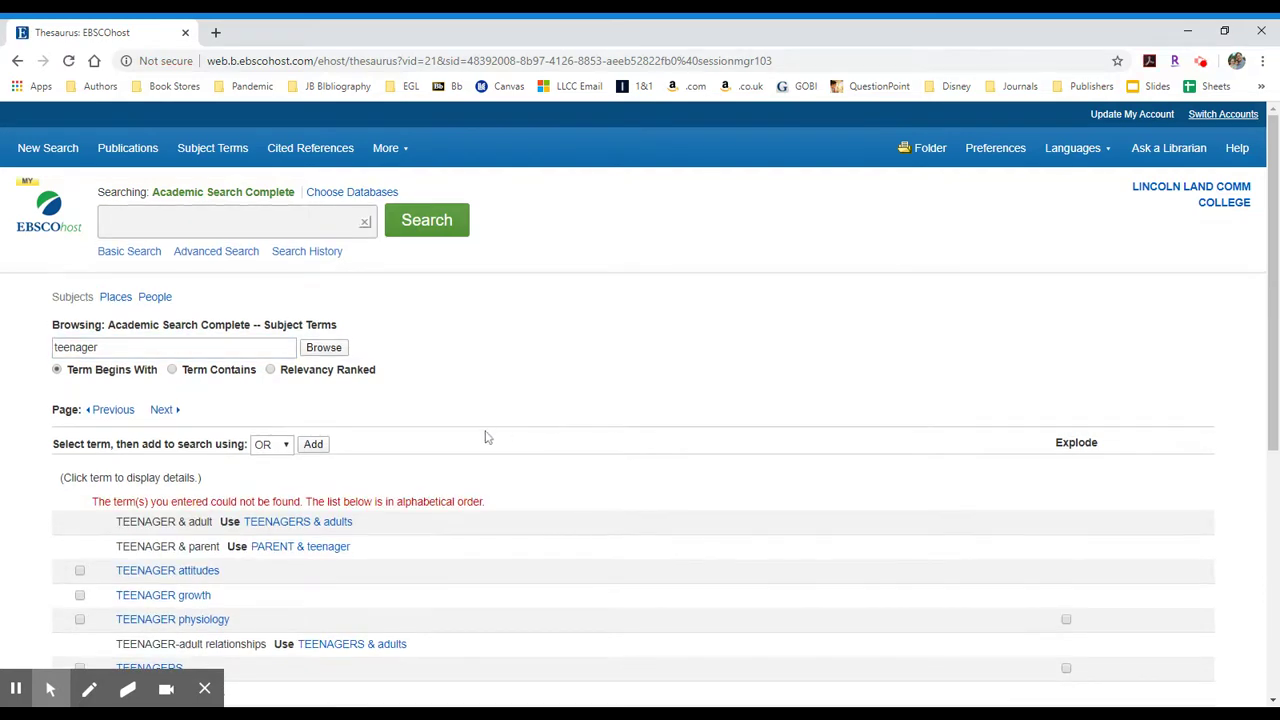
{"action": "scroll", "coordinate": [475, 431], "scroll_direction": "down", "scroll_amount": 2}
{"action": "scroll", "coordinate": [246, 329], "scroll_direction": "down", "scroll_amount": 1}
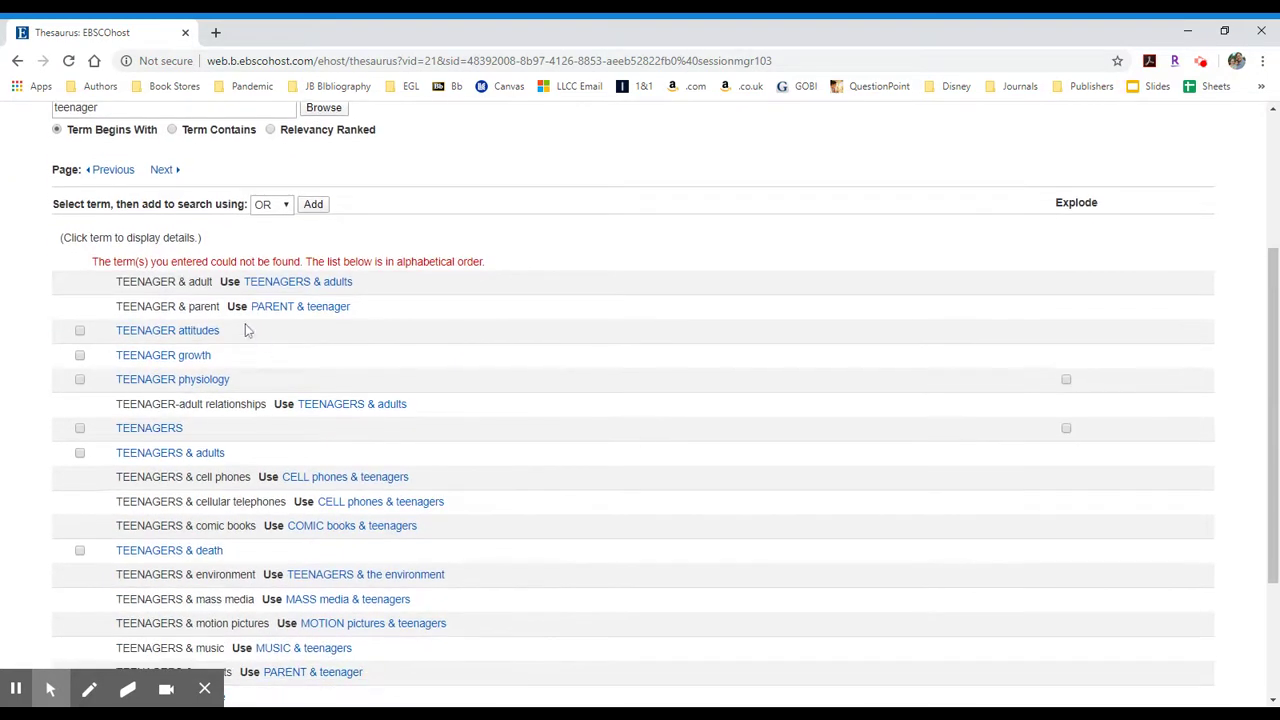
{"action": "scroll", "coordinate": [150, 390], "scroll_direction": "down", "scroll_amount": 2}
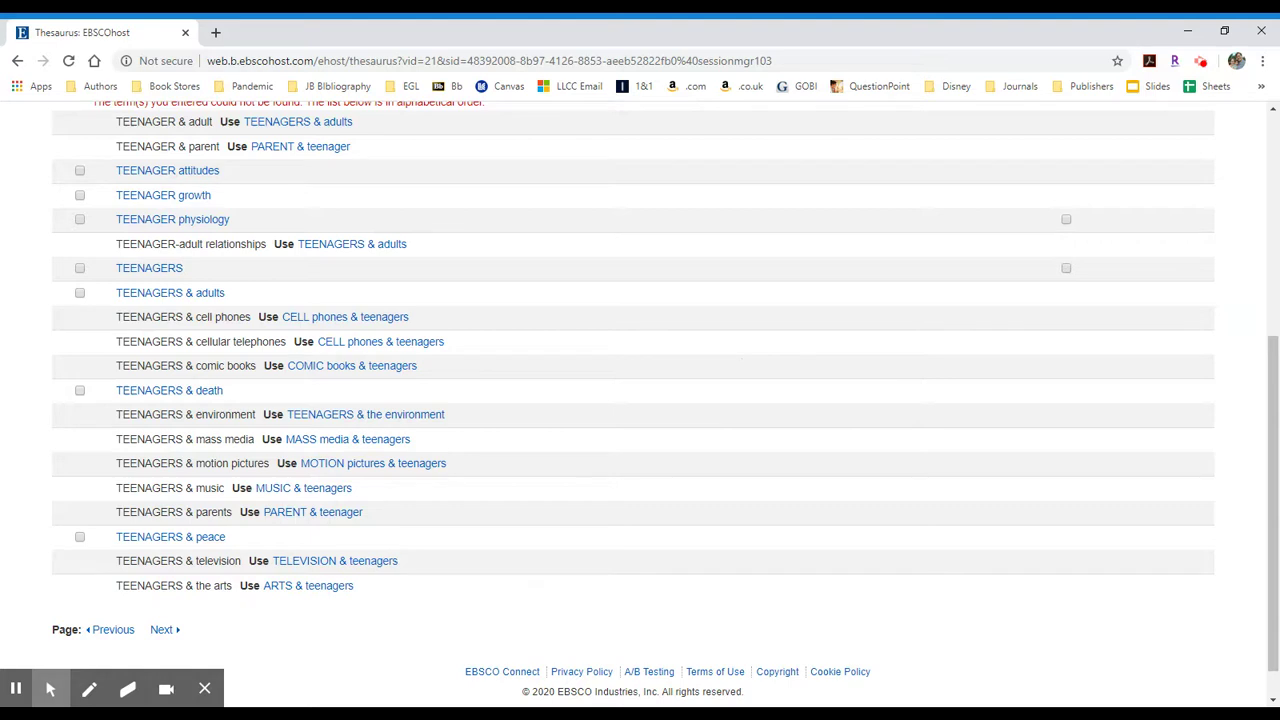
{"action": "scroll", "coordinate": [726, 349], "scroll_direction": "up", "scroll_amount": 2}
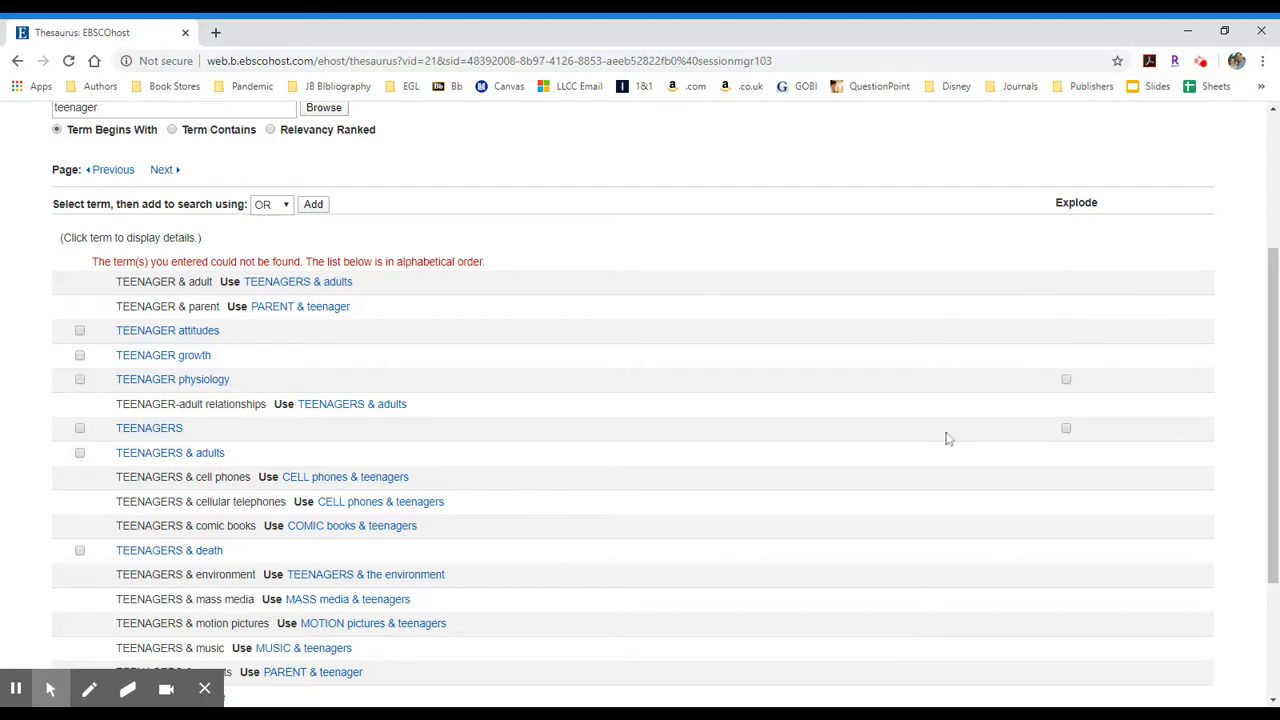
Open the details of the subject term TEENAGERS and read its scope note
{"action": "left_click", "coordinate": [166, 430]}
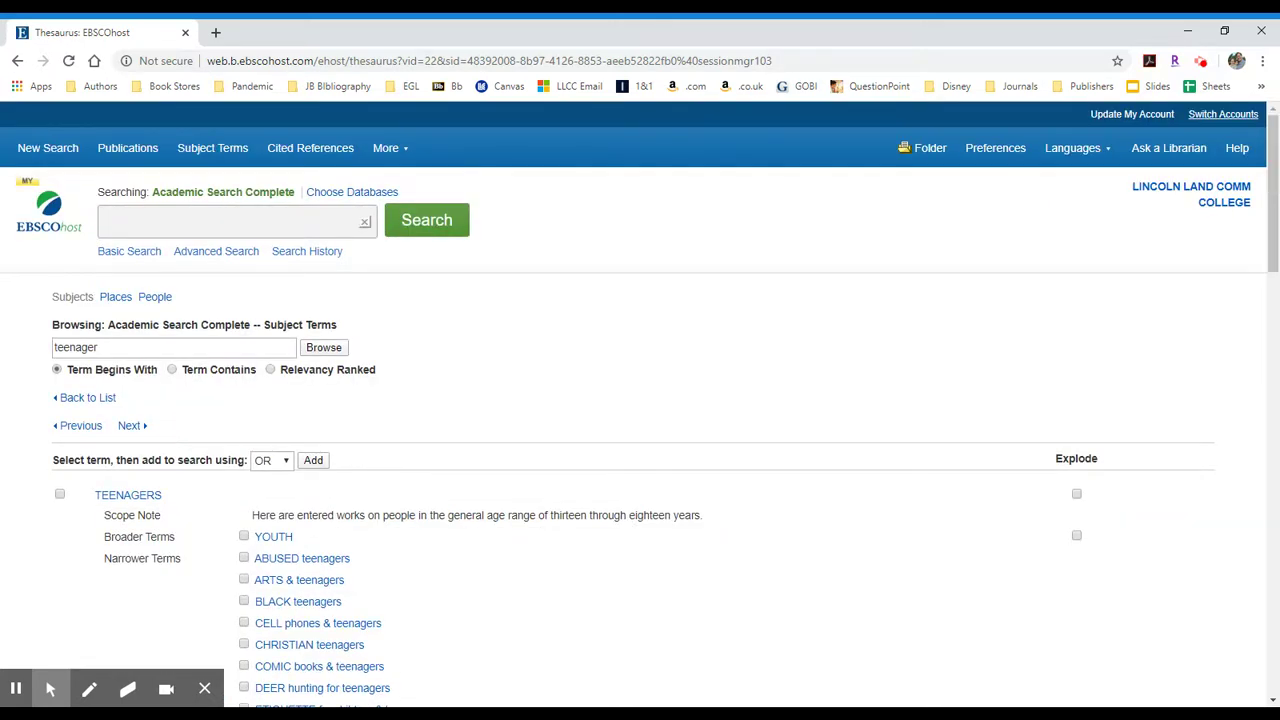
{"action": "scroll", "coordinate": [494, 406], "scroll_direction": "down", "scroll_amount": 3}
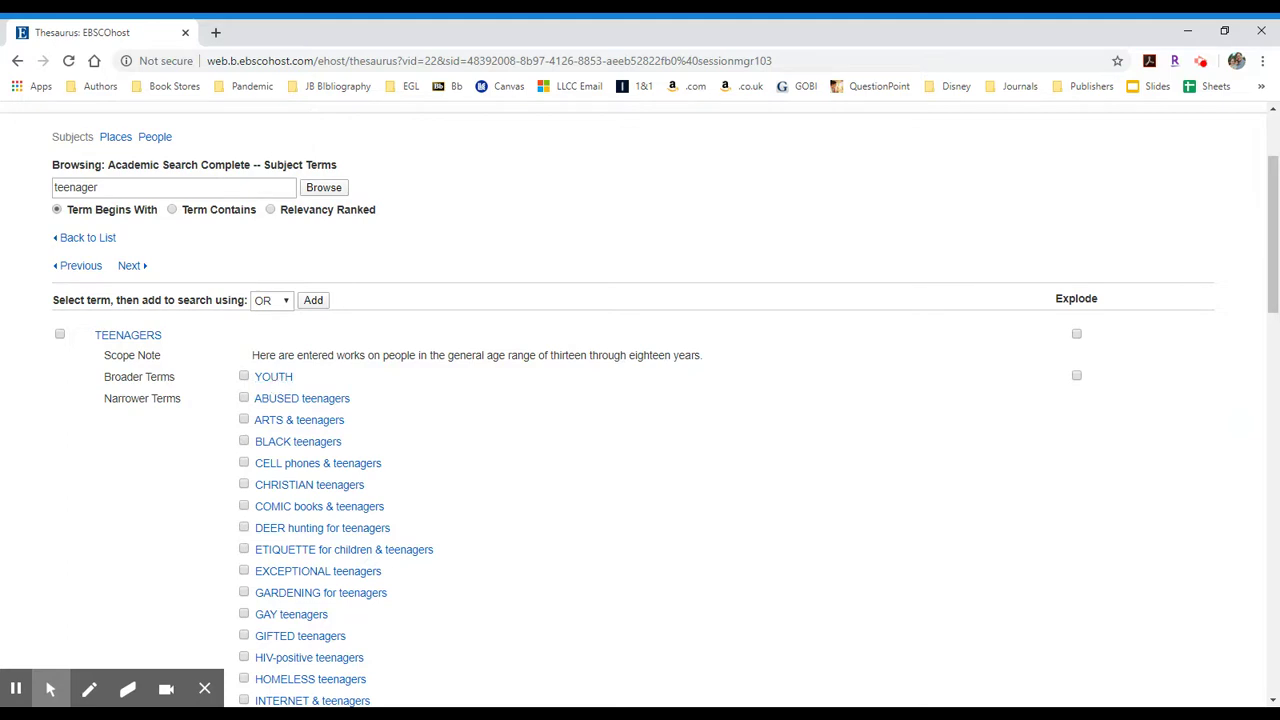
{"action": "left_click_drag", "start_coordinate": [252, 355], "coordinate": [706, 356]}
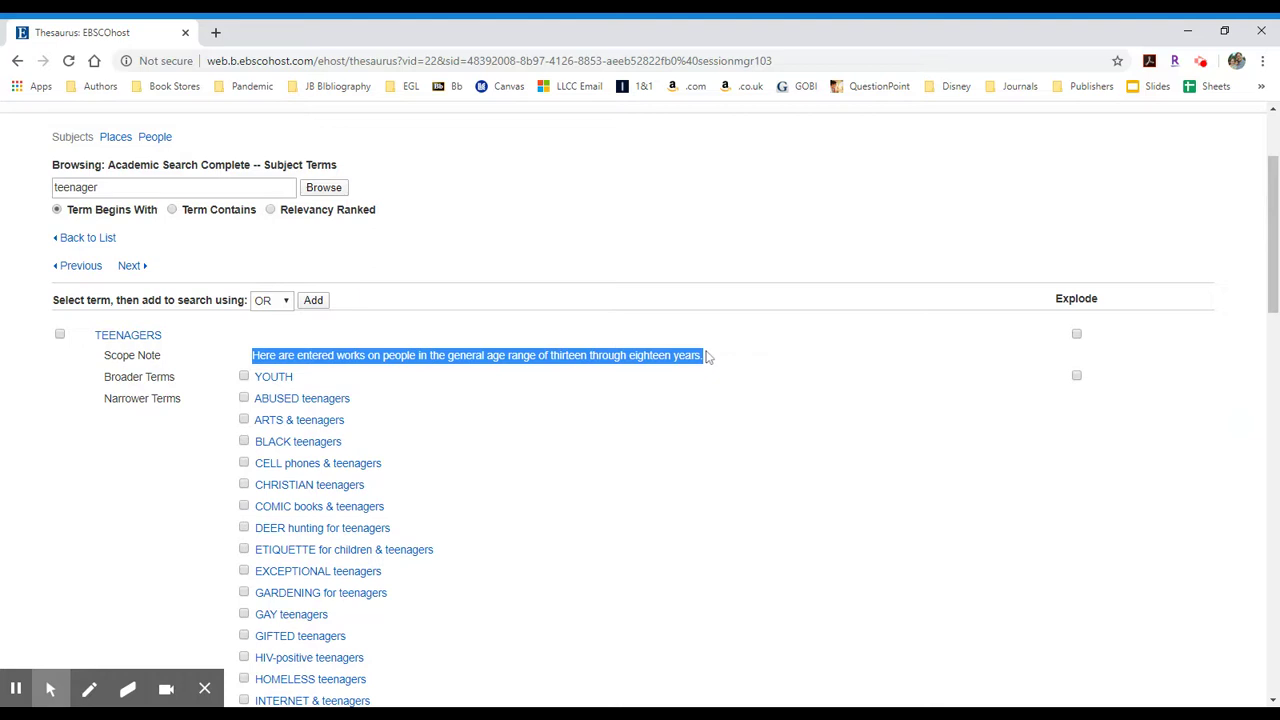
{"action": "left_click", "coordinate": [428, 360]}
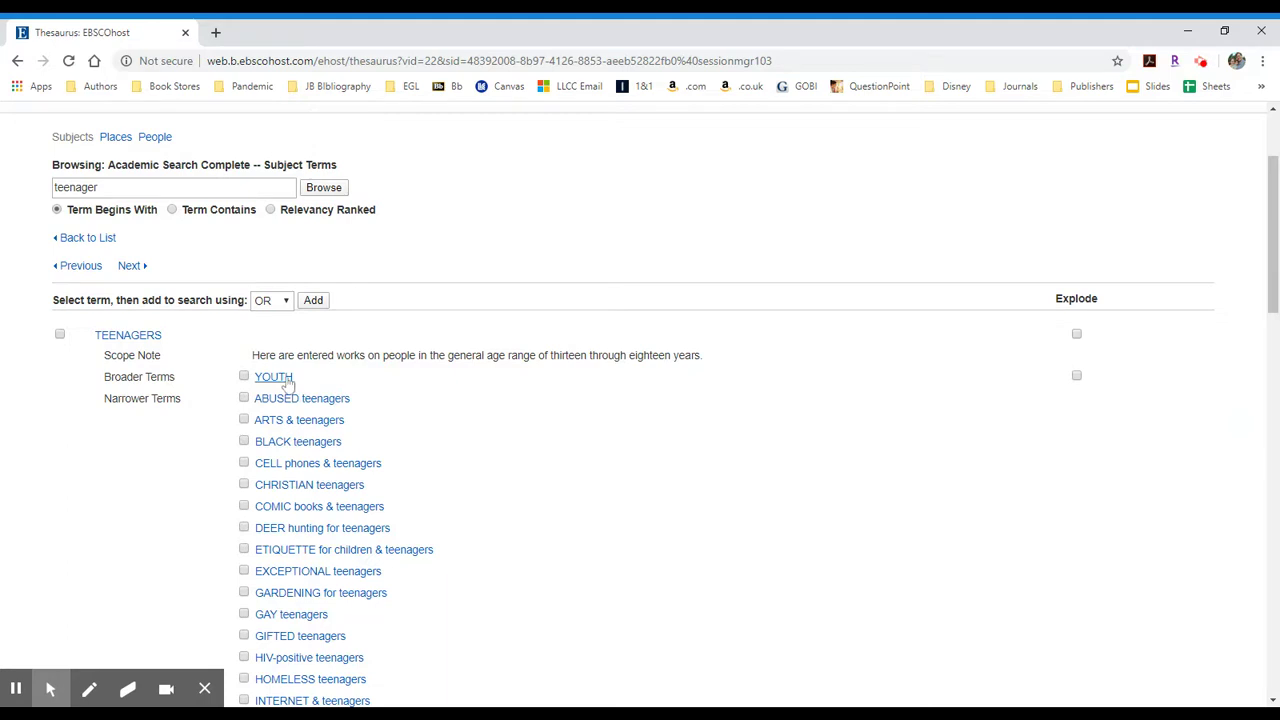
Examine the broader, narrower, related and "Used for" terms listed under TEENAGERS
{"action": "scroll", "coordinate": [394, 380], "scroll_direction": "down", "scroll_amount": 1}
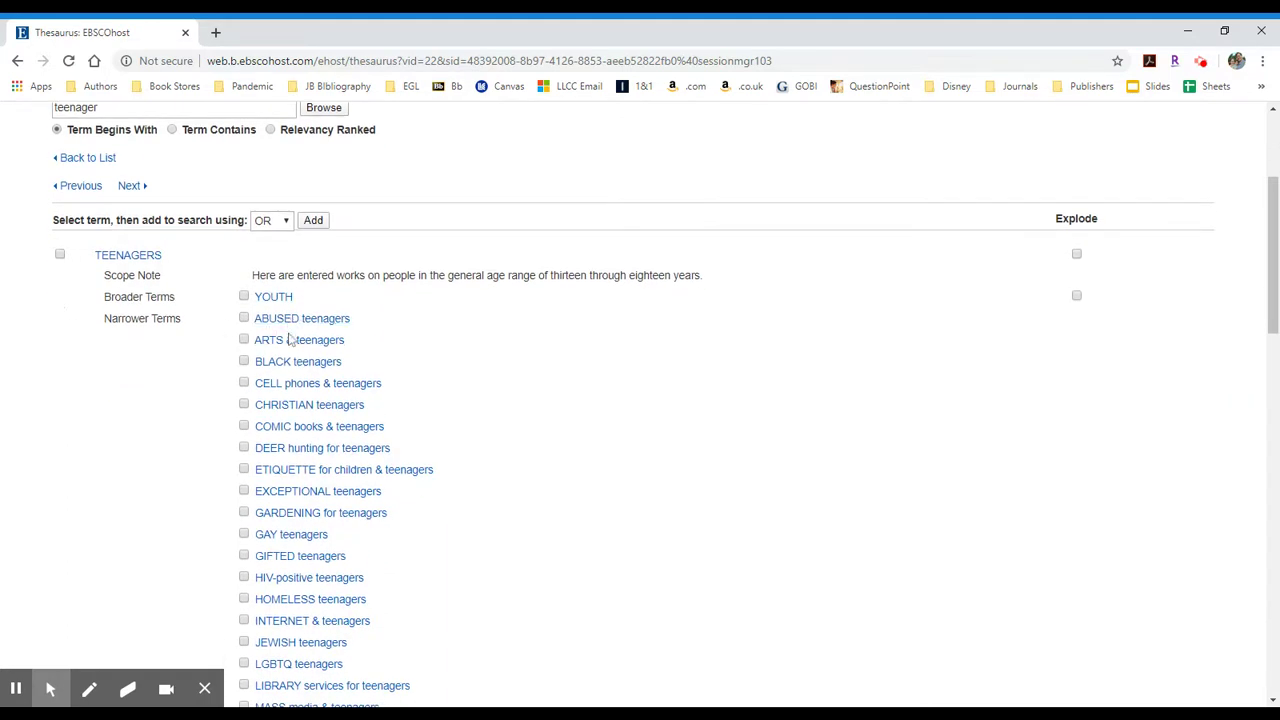
{"action": "scroll", "coordinate": [328, 393], "scroll_direction": "down", "scroll_amount": 1}
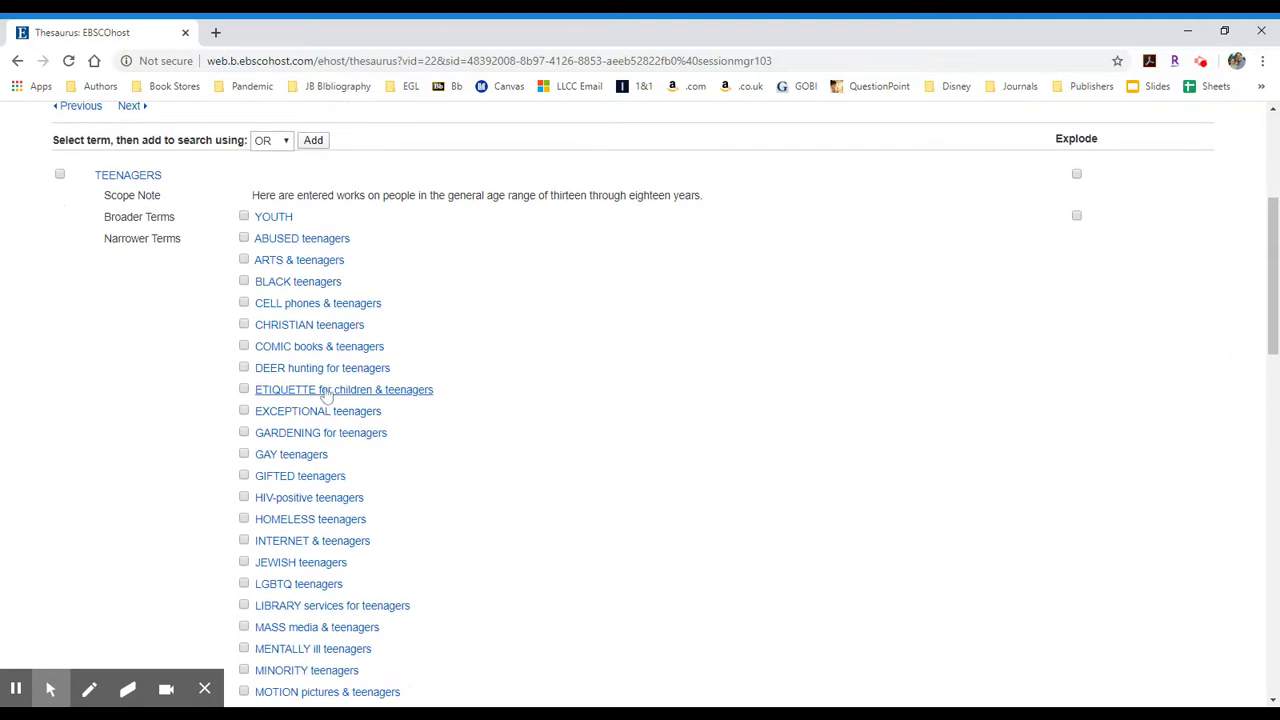
{"action": "scroll", "coordinate": [305, 400], "scroll_direction": "down", "scroll_amount": 4}
{"action": "scroll", "coordinate": [307, 405], "scroll_direction": "down", "scroll_amount": 5}
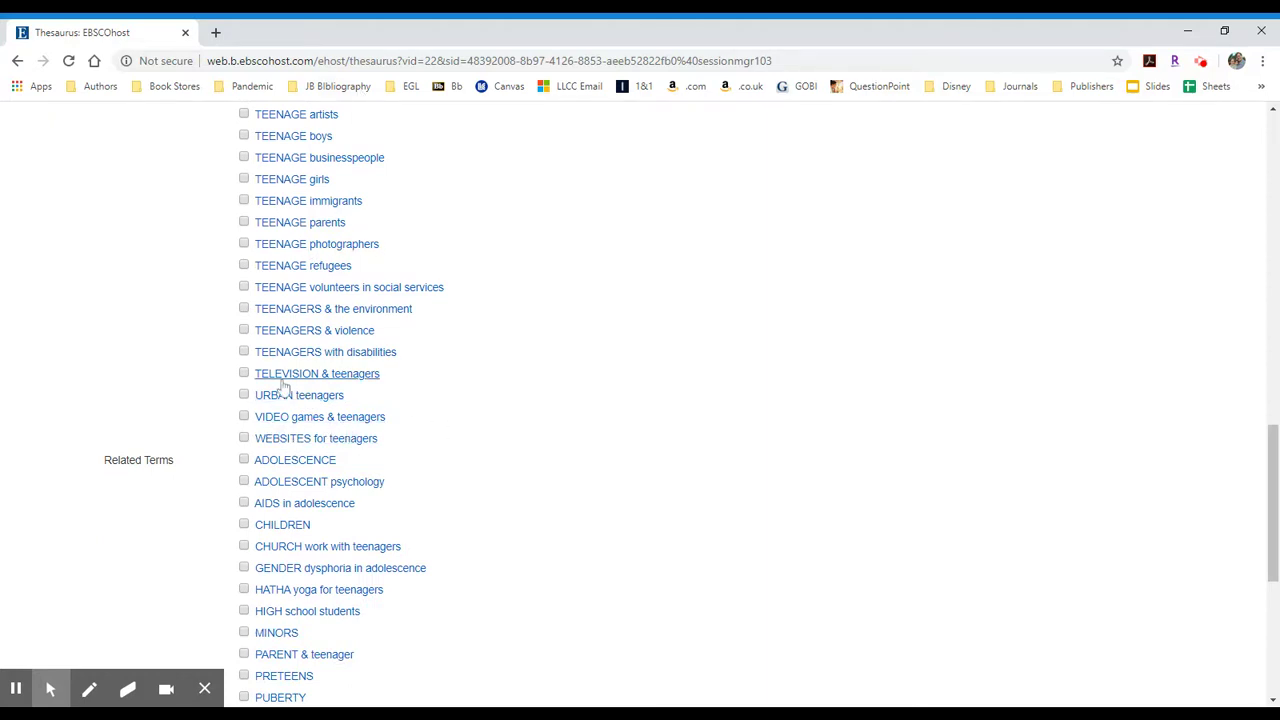
{"action": "scroll", "coordinate": [471, 434], "scroll_direction": "down", "scroll_amount": 2}
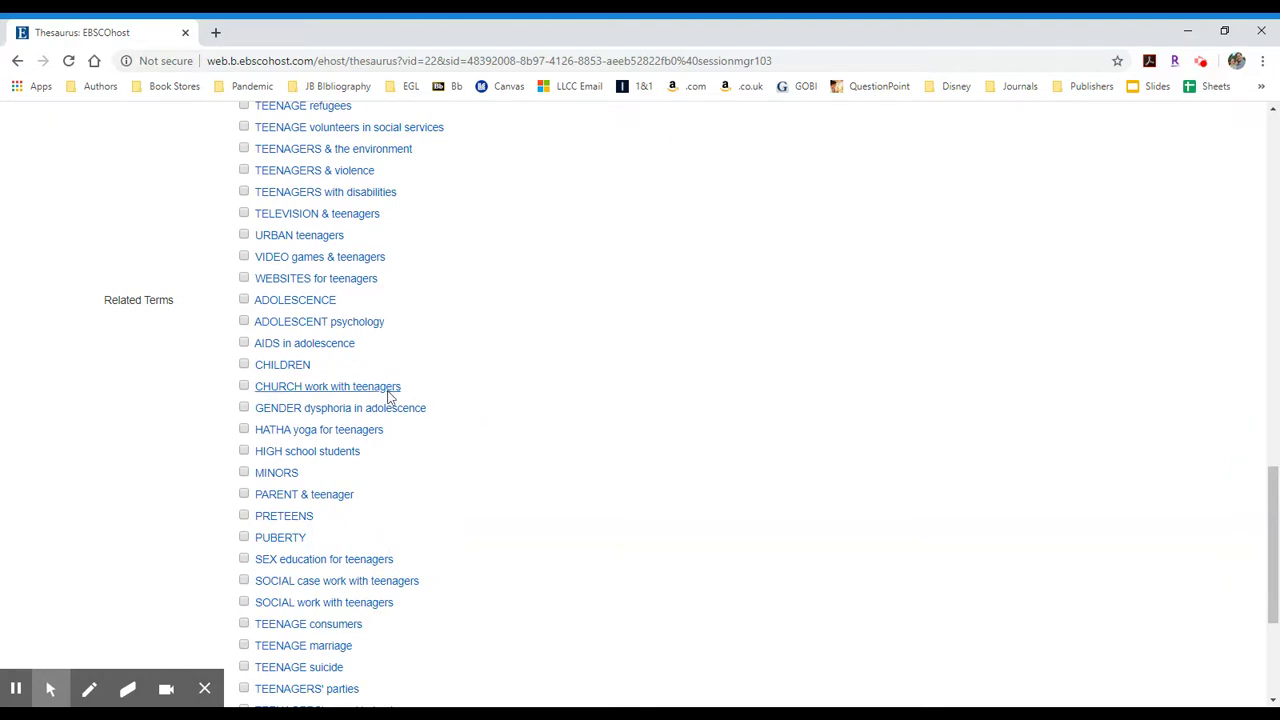
{"action": "scroll", "coordinate": [316, 330], "scroll_direction": "down", "scroll_amount": 1}
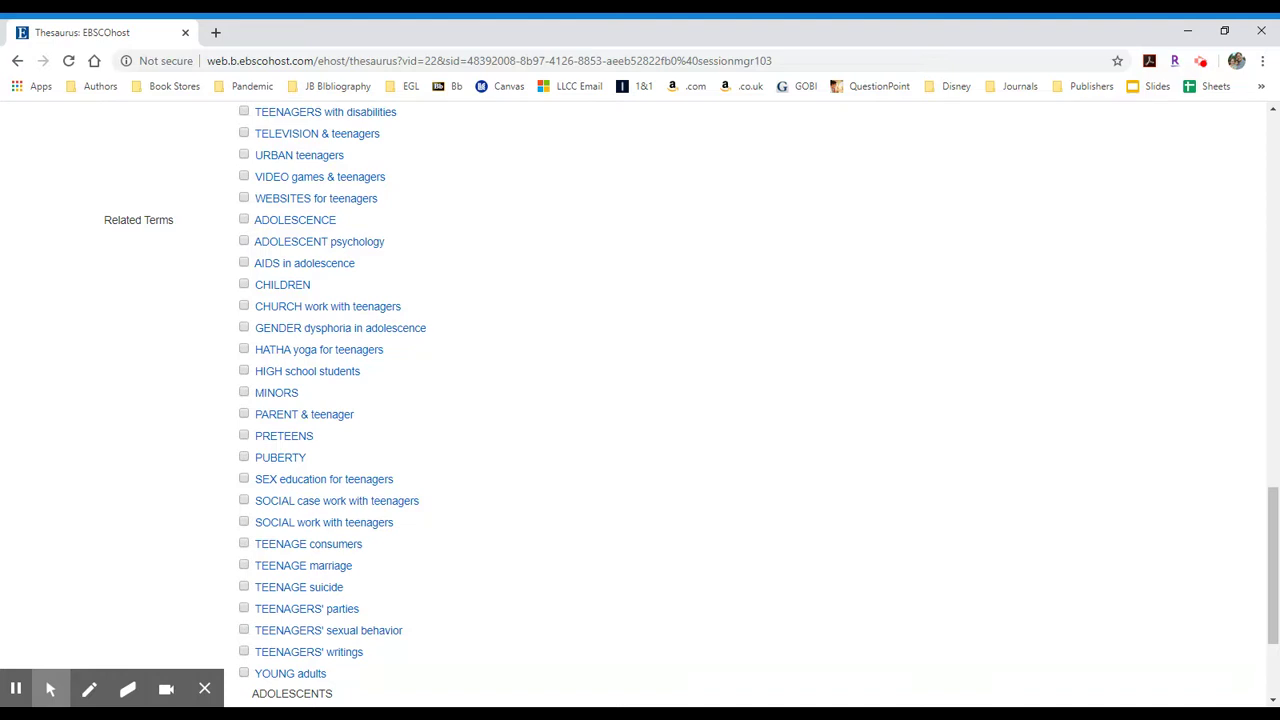
{"action": "scroll", "coordinate": [443, 395], "scroll_direction": "down", "scroll_amount": 2}
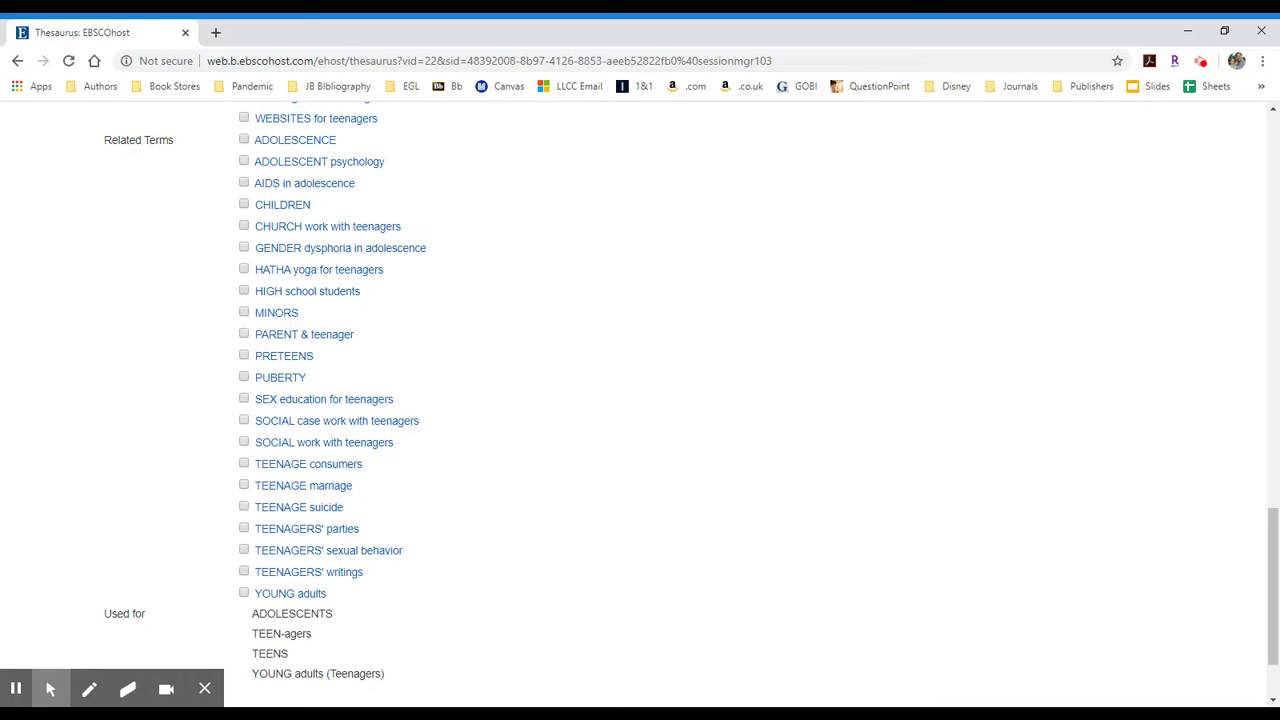
{"action": "scroll", "coordinate": [130, 380], "scroll_direction": "up", "scroll_amount": 10}
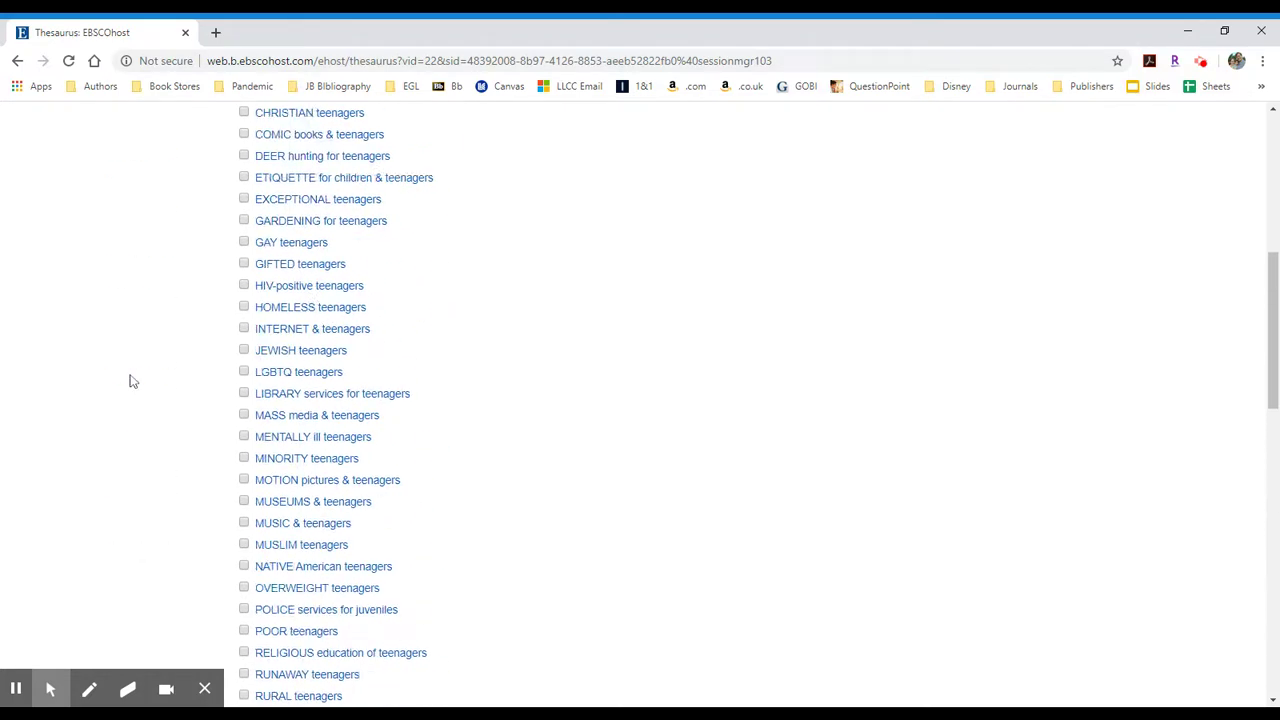
{"action": "scroll", "coordinate": [130, 380], "scroll_direction": "up", "scroll_amount": 4}
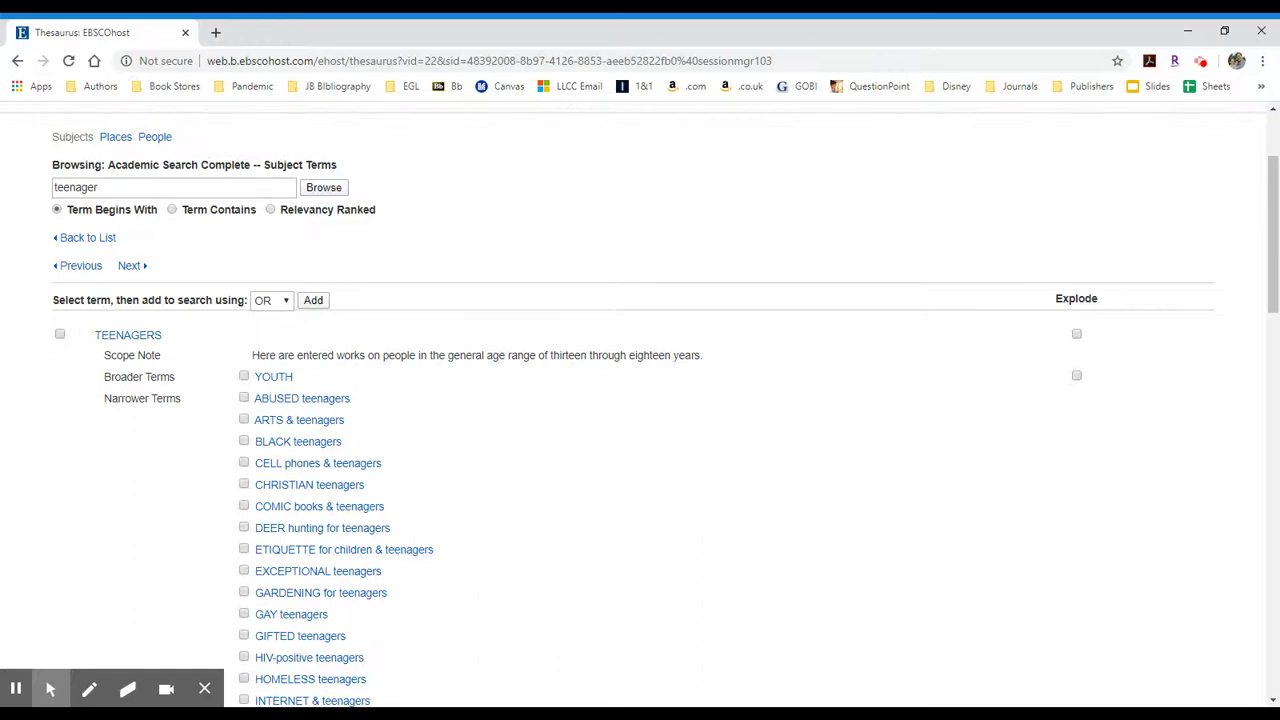
{"action": "scroll", "coordinate": [640, 400], "scroll_direction": "up", "scroll_amount": 2}
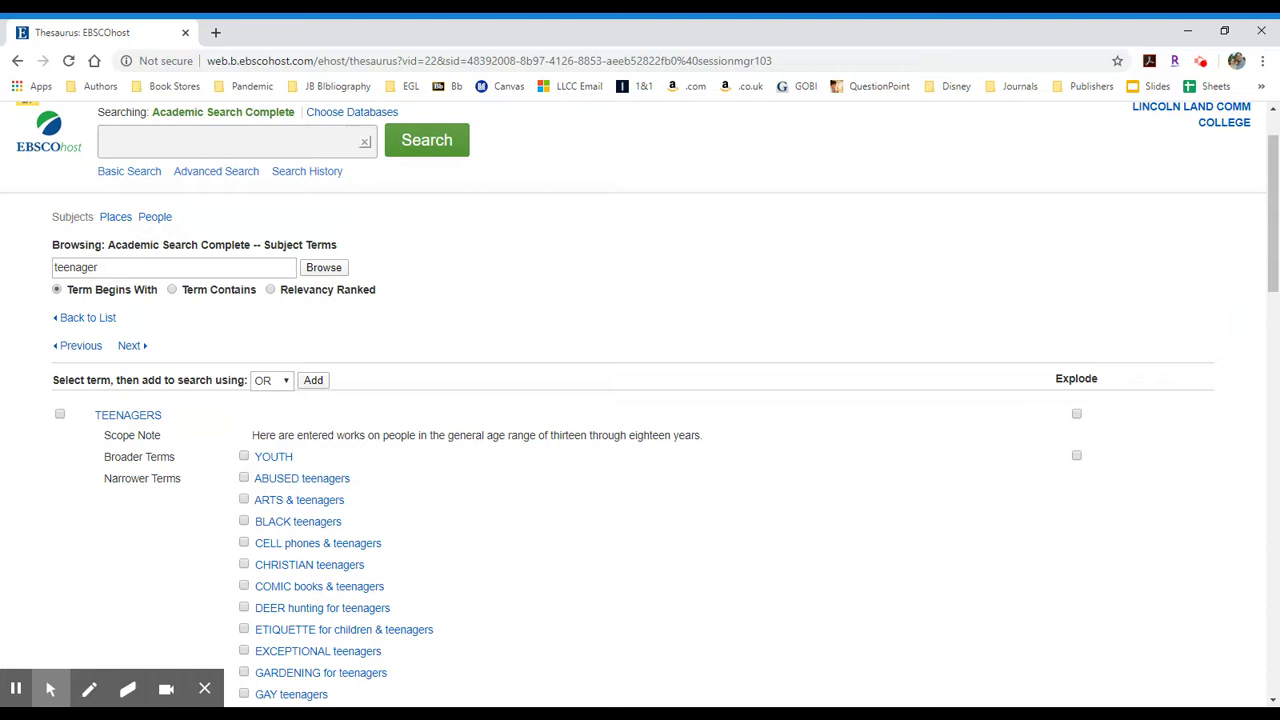
{"action": "scroll", "coordinate": [226, 437], "scroll_direction": "up", "scroll_amount": 2}
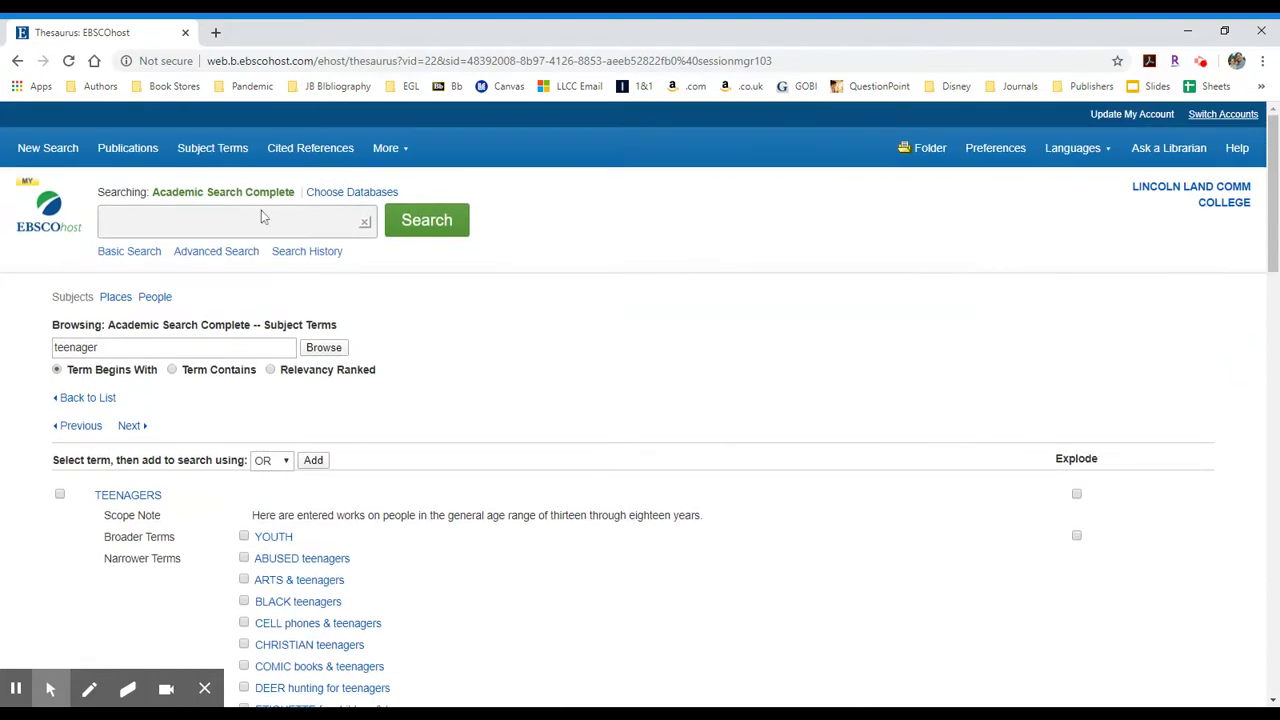
{"action": "scroll", "coordinate": [391, 383], "scroll_direction": "down", "scroll_amount": 15}
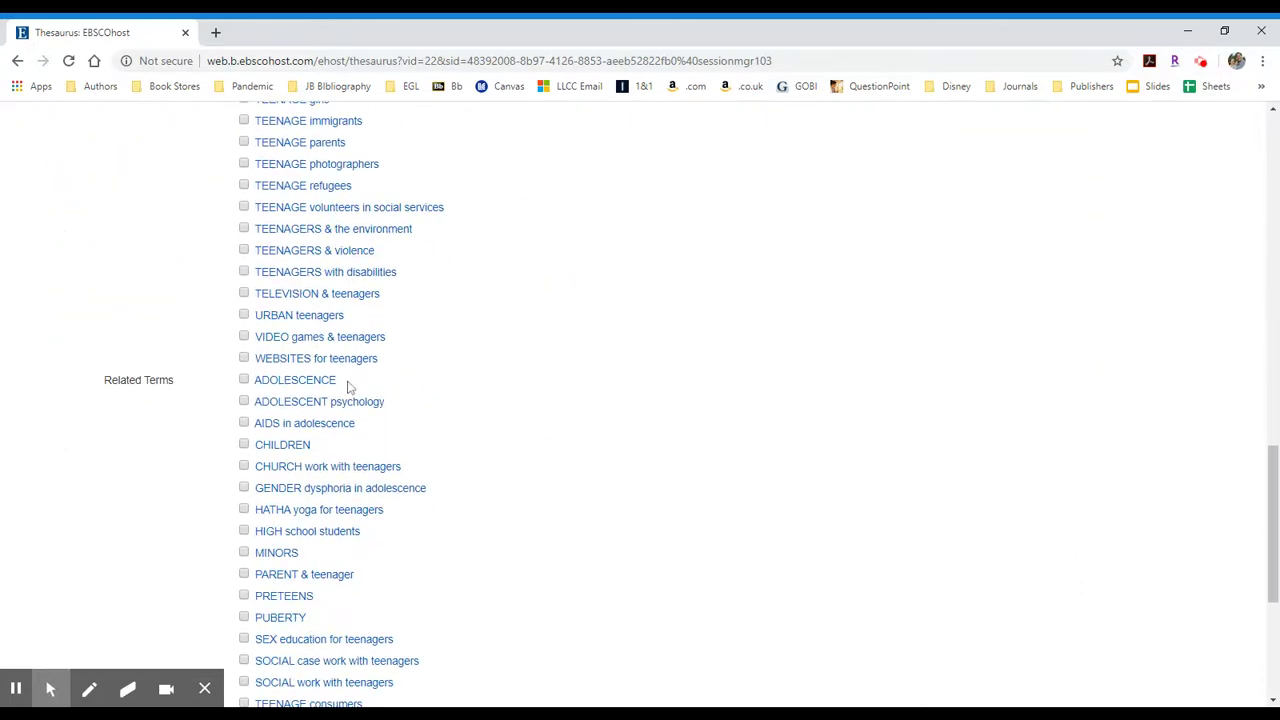
{"action": "scroll", "coordinate": [268, 403], "scroll_direction": "down", "scroll_amount": 1}
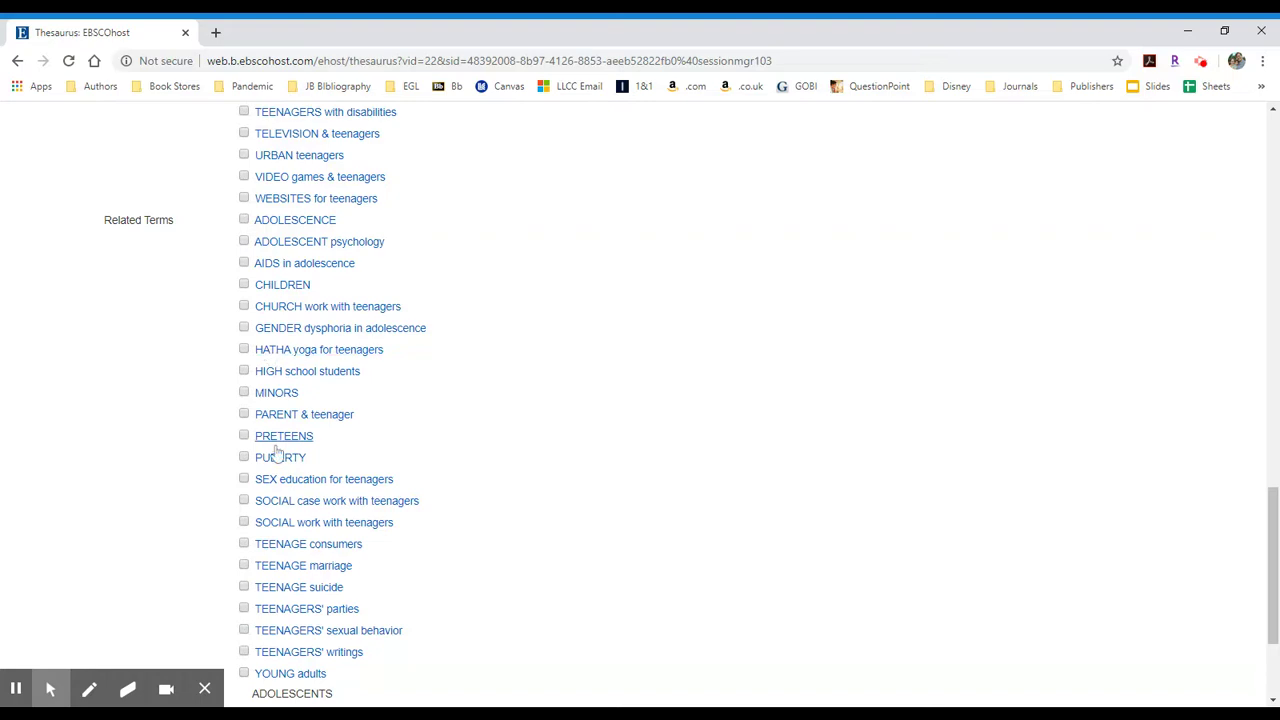
{"action": "scroll", "coordinate": [417, 503], "scroll_direction": "down", "scroll_amount": 3}
{"action": "scroll", "coordinate": [417, 503], "scroll_direction": "up", "scroll_amount": 20}
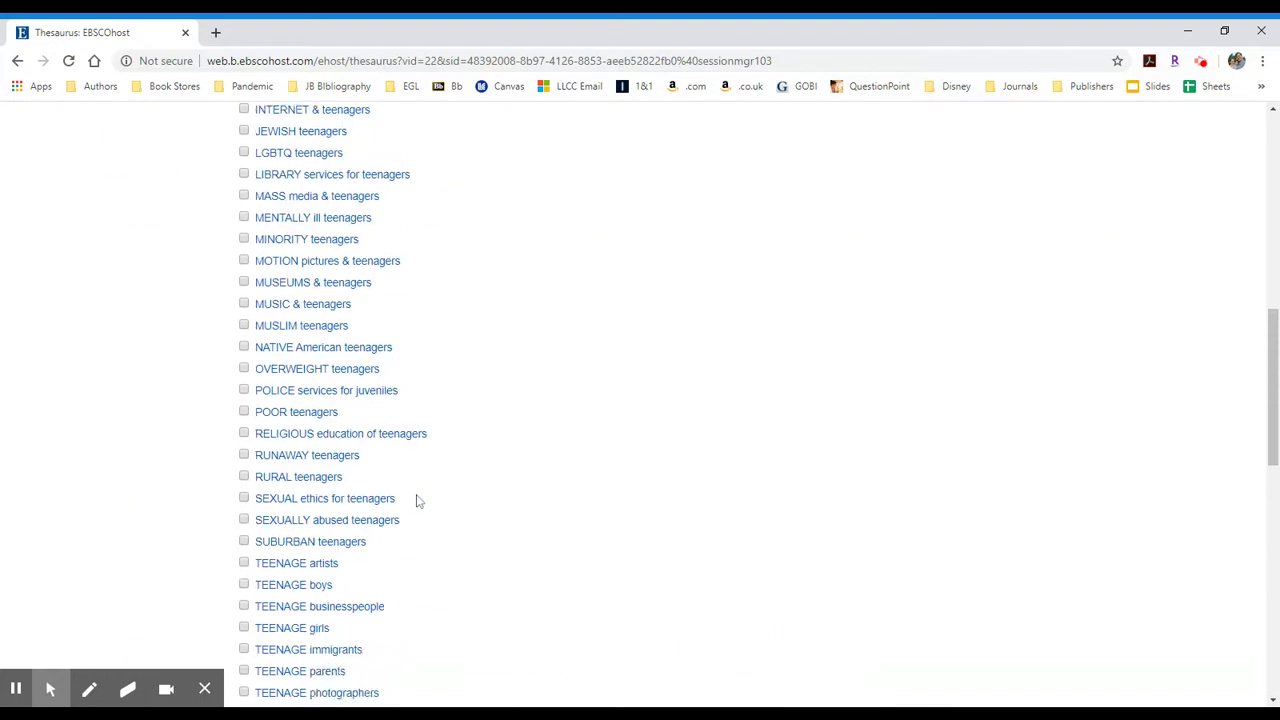
Run a new advanced search for "teenagers" AND "relationships" and check the number of results and the first articles
{"action": "left_click", "coordinate": [47, 148]}
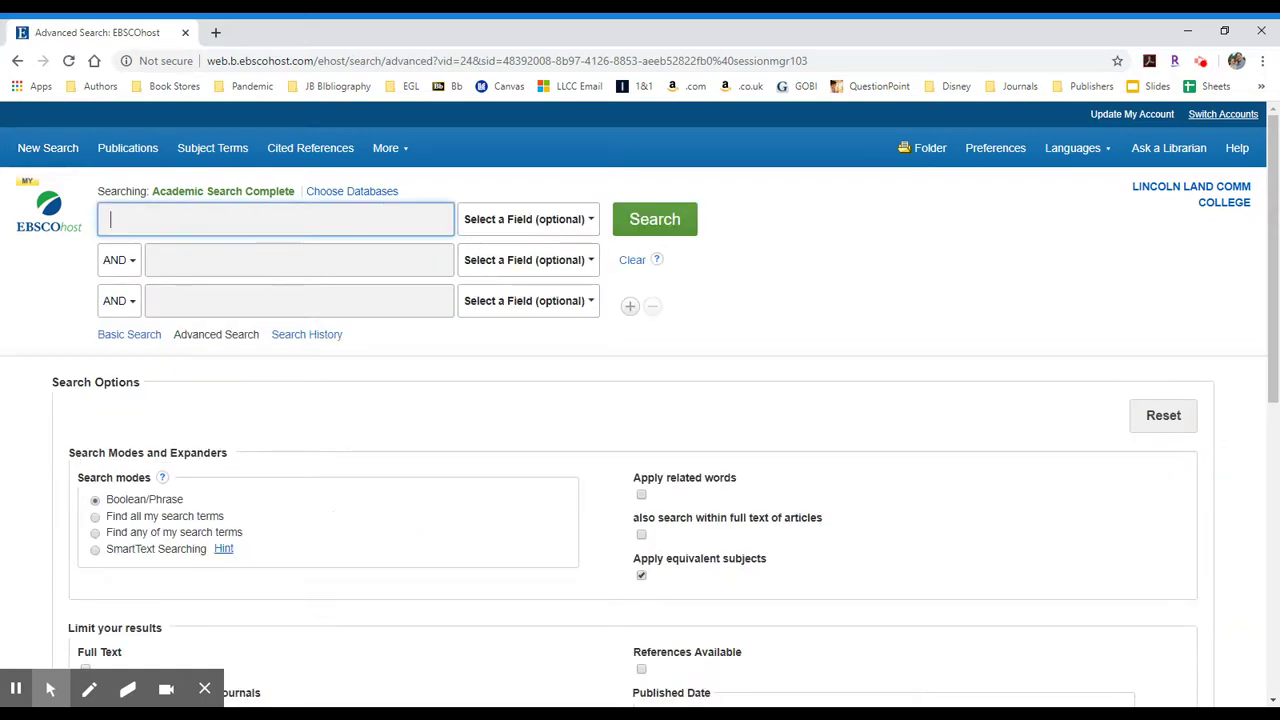
{"action": "type", "text": "teen"}
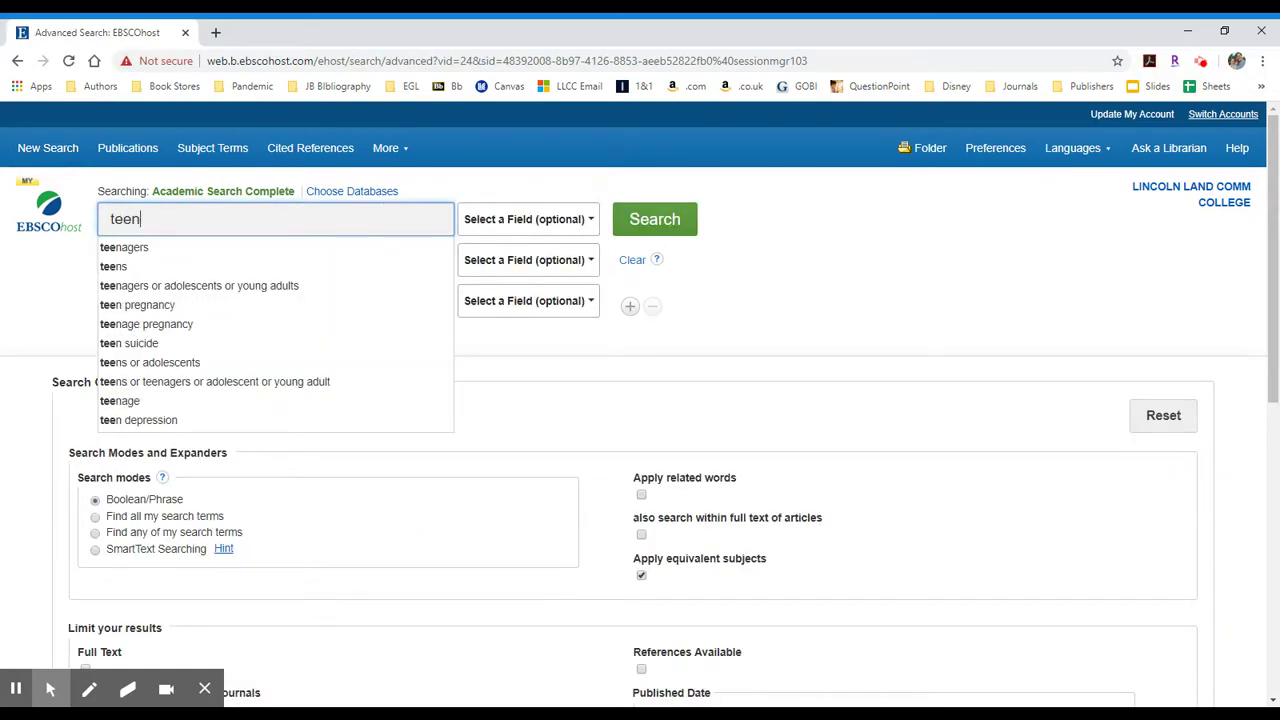
{"action": "type", "text": "agers"}
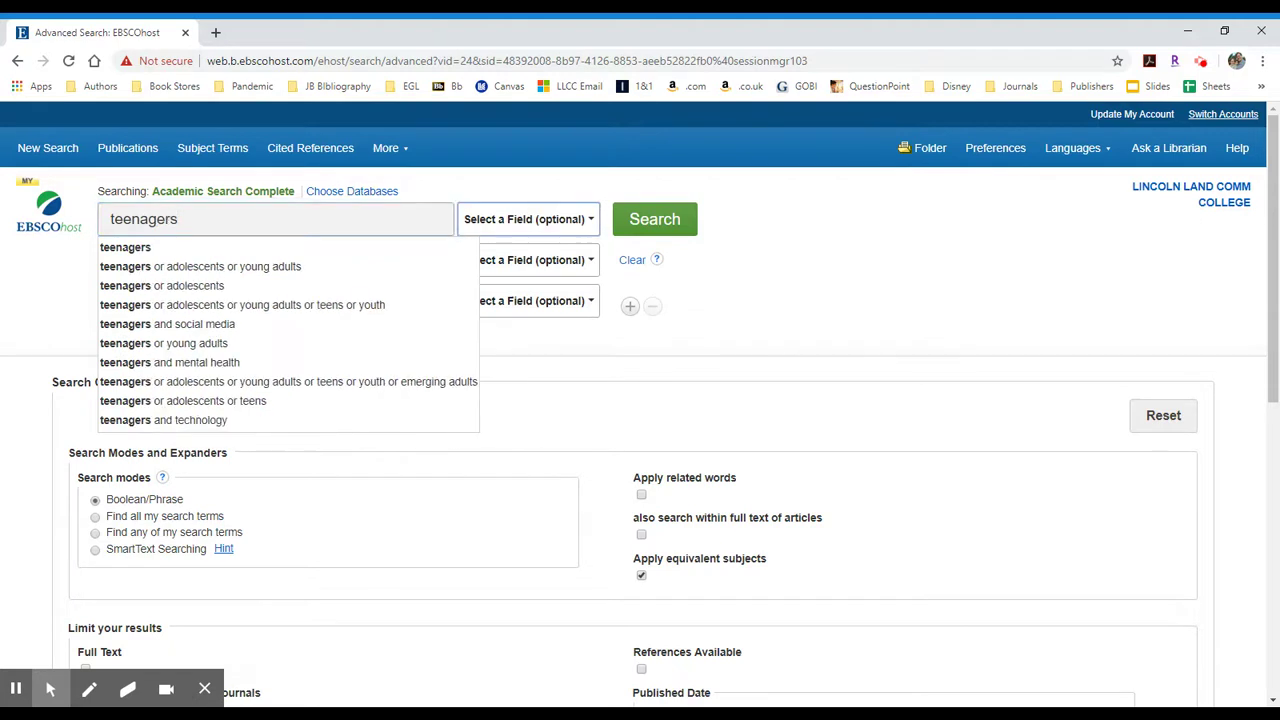
{"action": "left_click", "coordinate": [158, 260]}
{"action": "type", "text": "rel"}
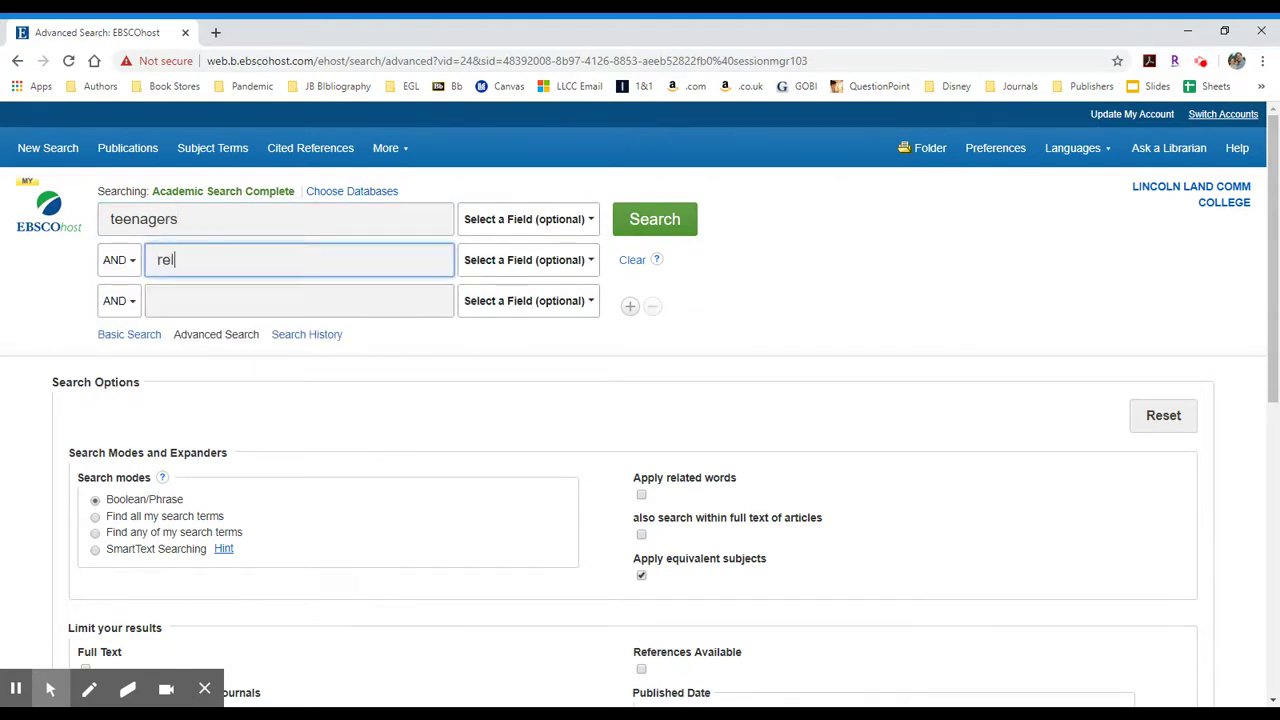
{"action": "type", "text": "ationships"}
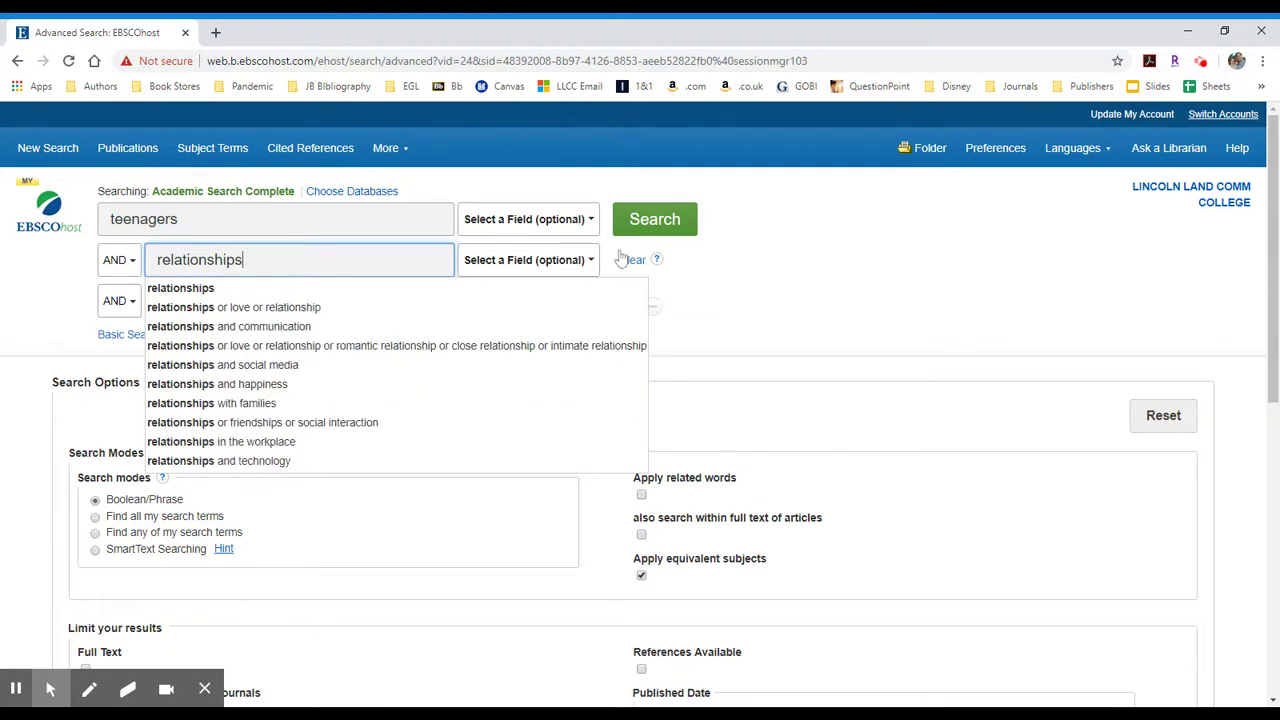
{"action": "left_click", "coordinate": [632, 218]}
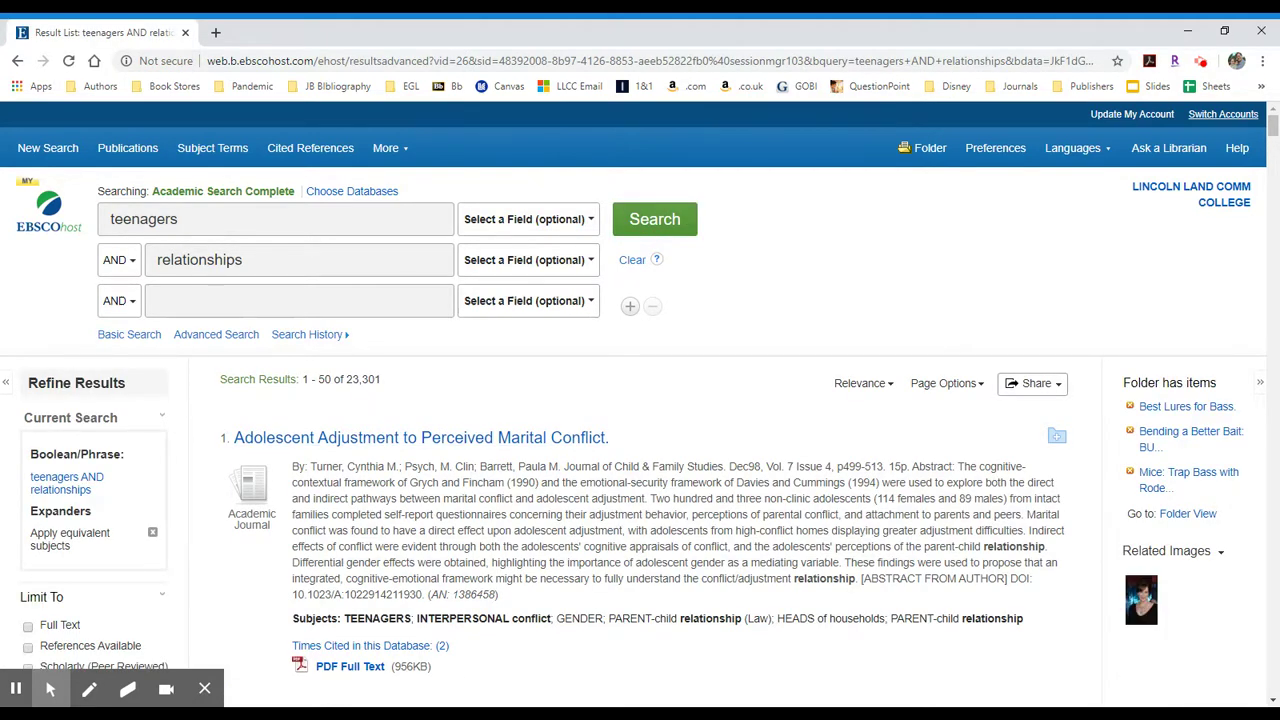
{"action": "double_click", "coordinate": [363, 379]}
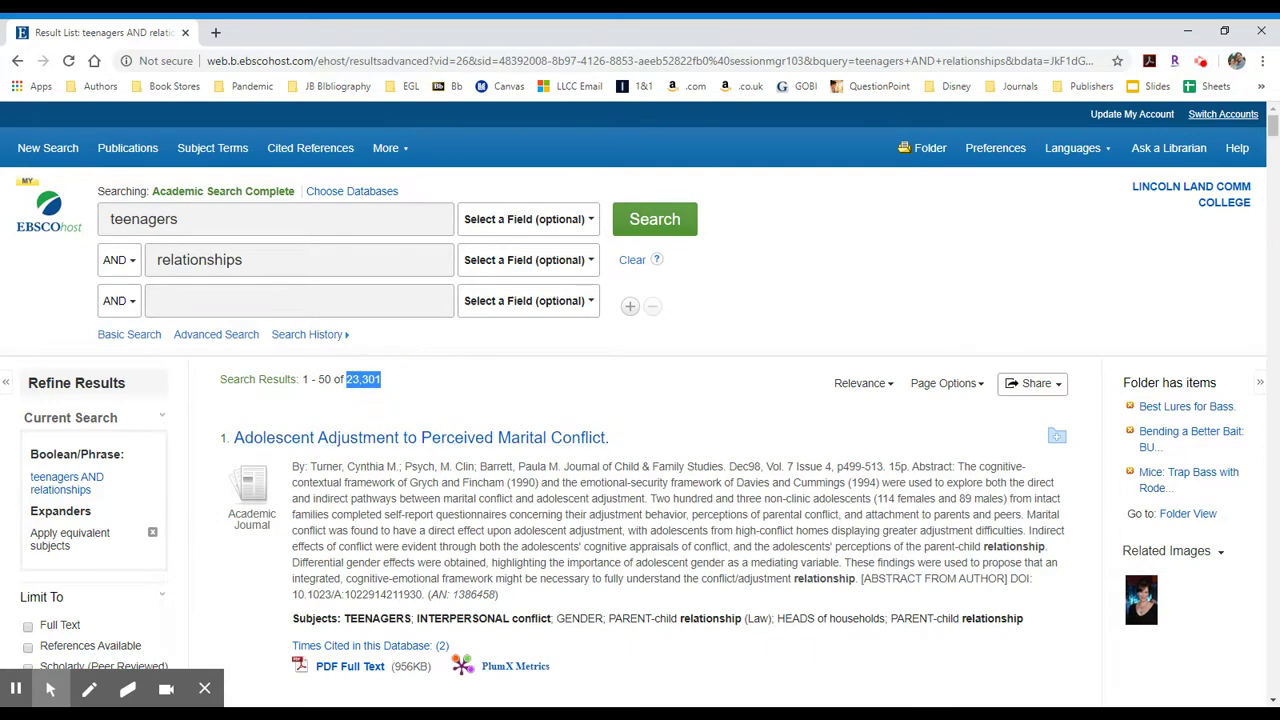
{"action": "scroll", "coordinate": [640, 400], "scroll_direction": "down", "scroll_amount": 1}
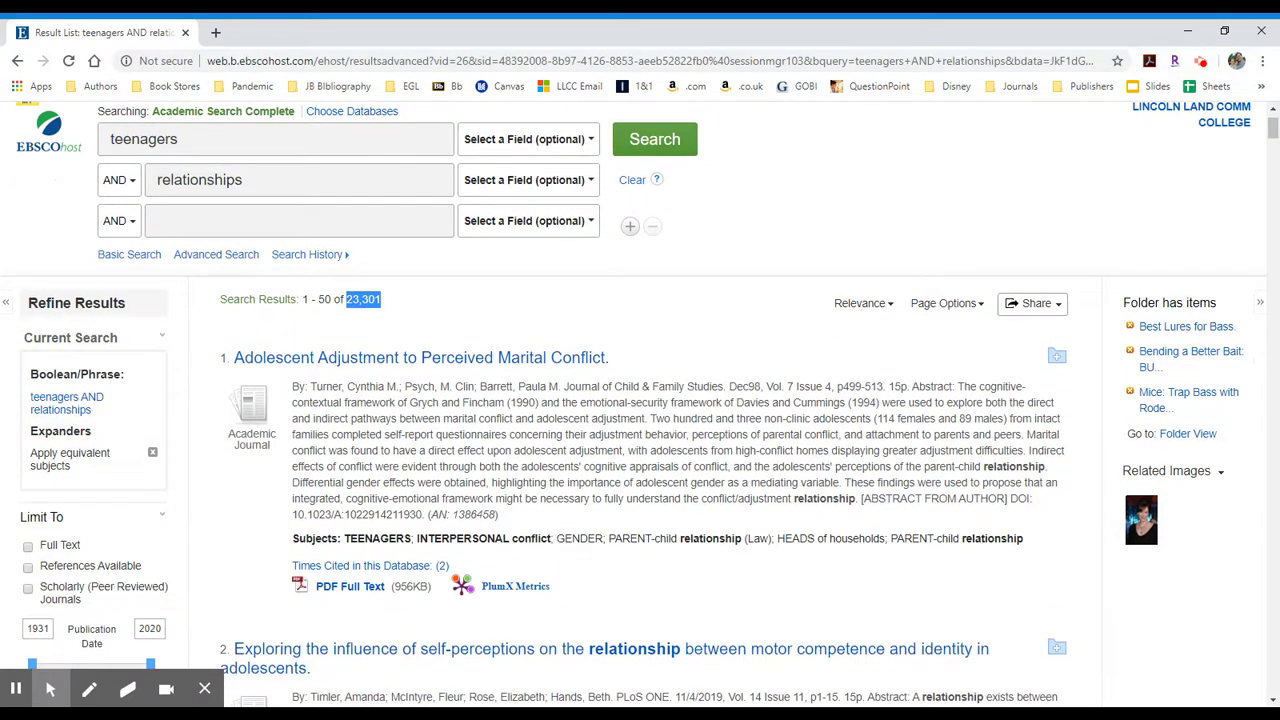
Examine the subject terms of the first article, including TEENAGERS, INTERPERSONAL conflict and the "(Law)" qualifier
{"action": "left_click_drag", "start_coordinate": [343, 538], "coordinate": [420, 538]}
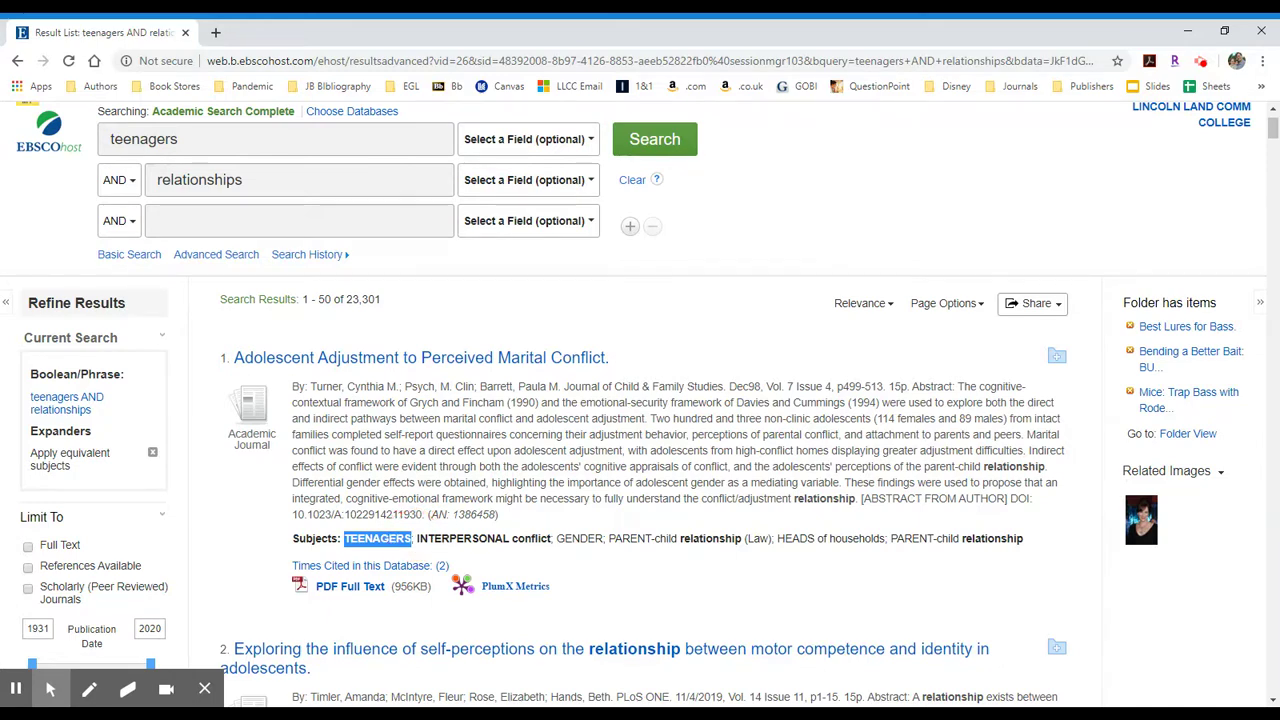
{"action": "left_click", "coordinate": [357, 540]}
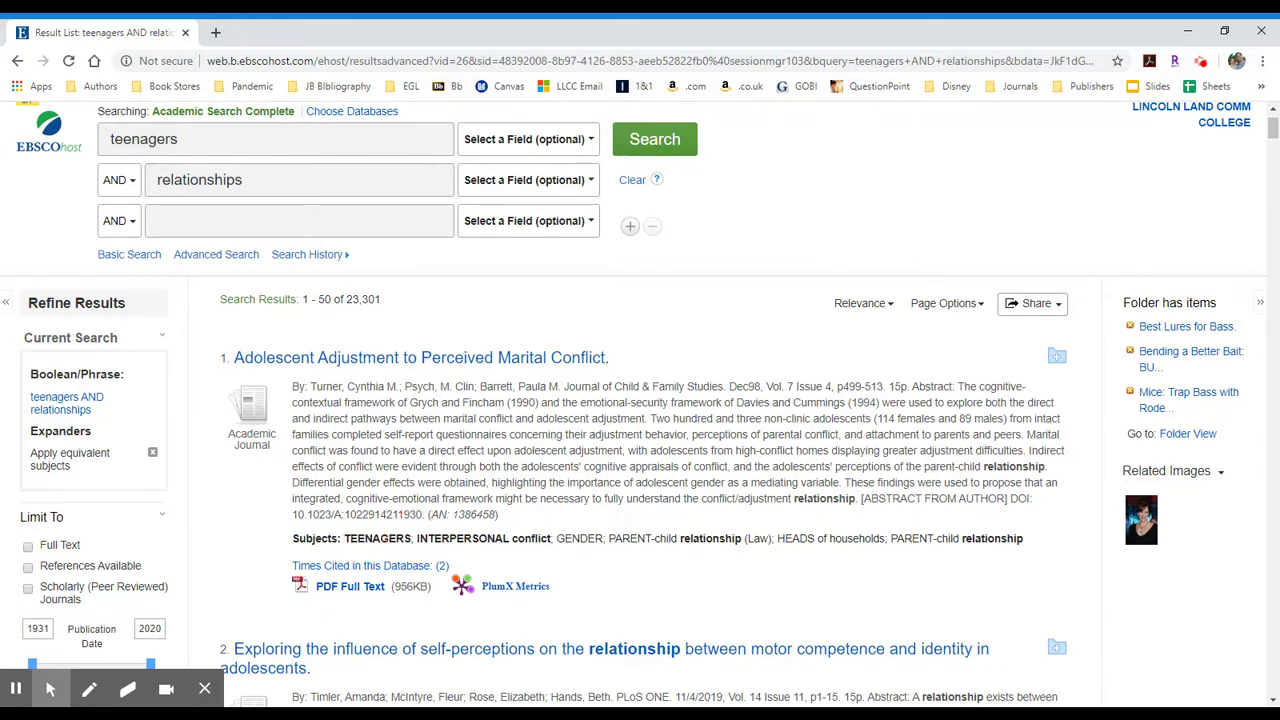
{"action": "left_click_drag", "start_coordinate": [418, 538], "coordinate": [552, 538]}
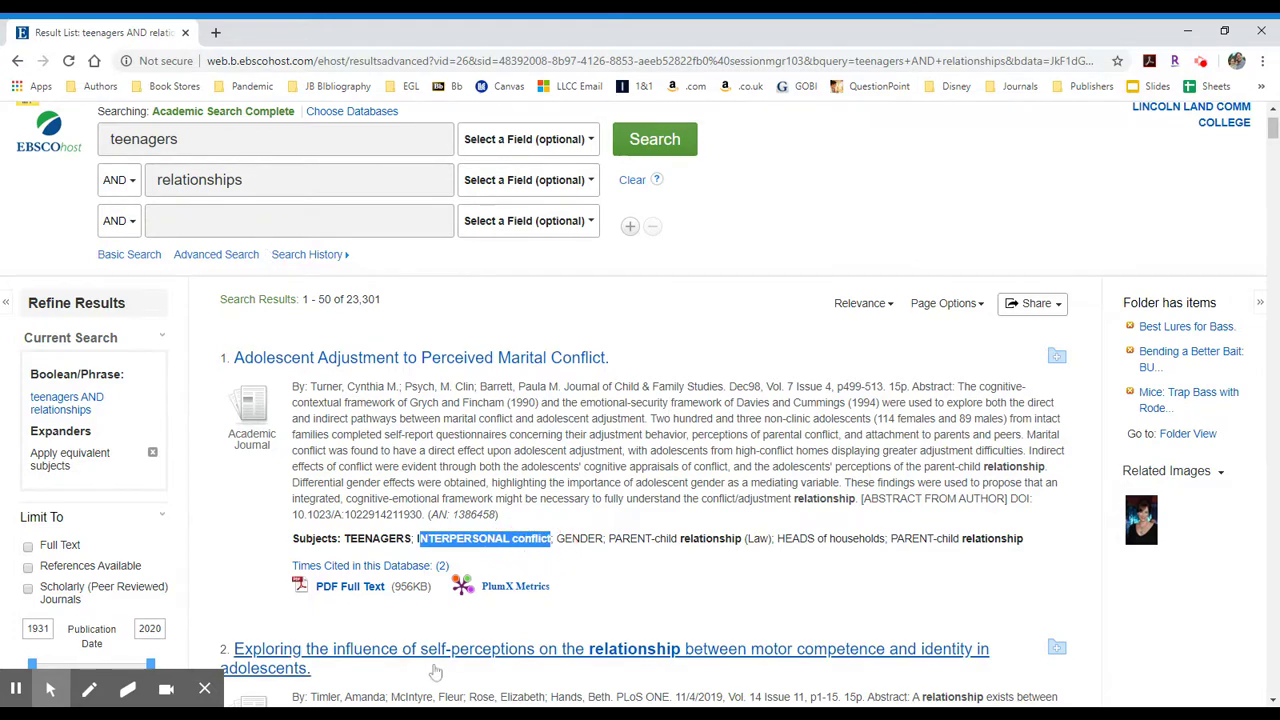
{"action": "left_click", "coordinate": [433, 540]}
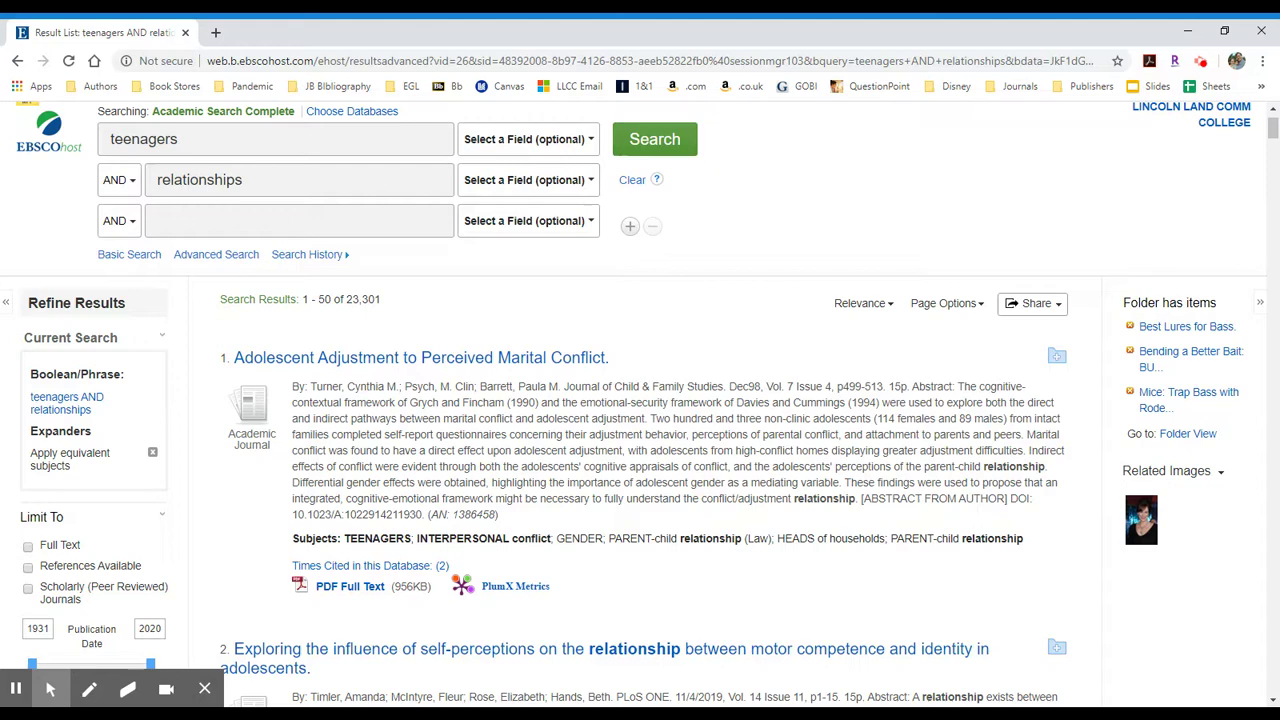
{"action": "left_click_drag", "start_coordinate": [745, 540], "coordinate": [771, 540]}
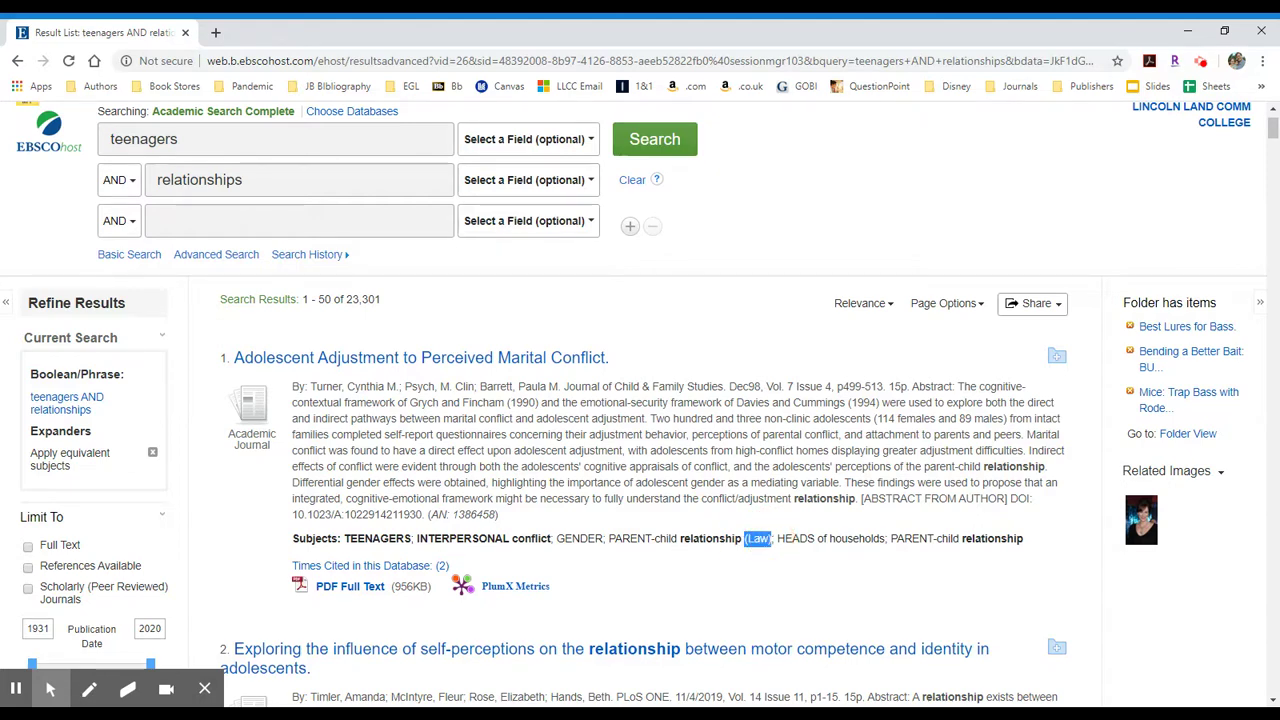
{"action": "left_click", "coordinate": [883, 540]}
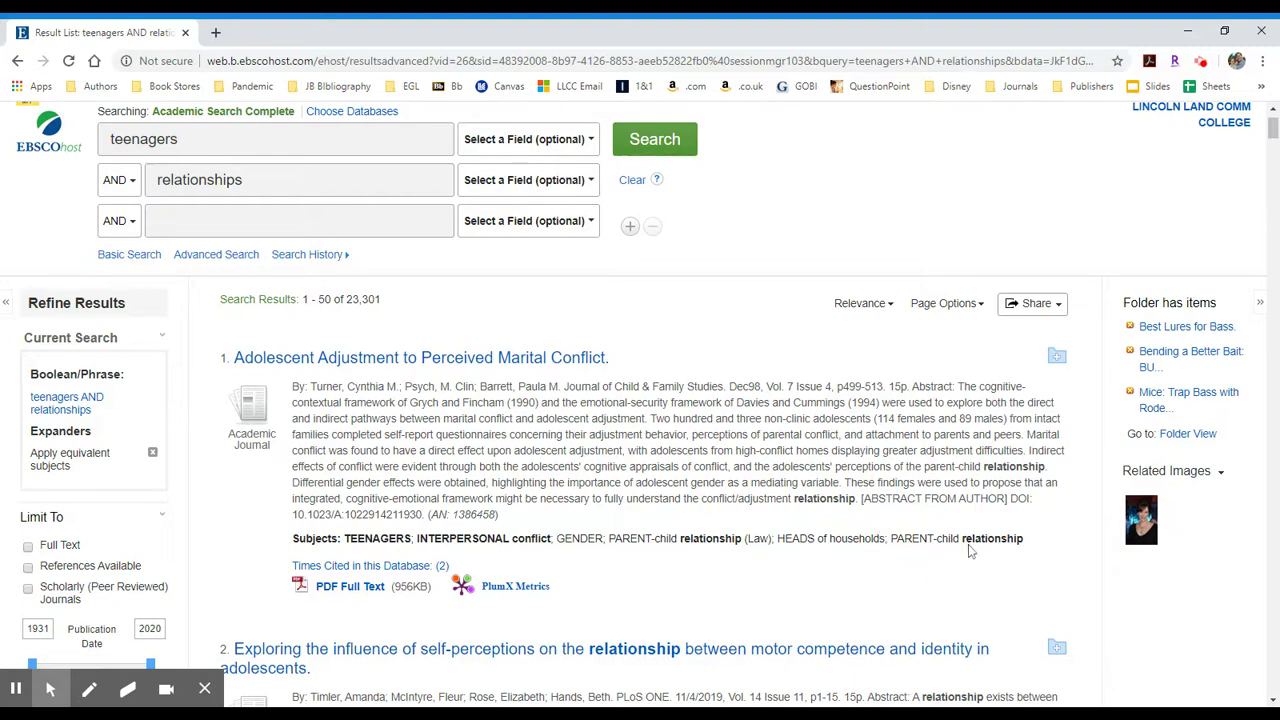
Examine the subject terms of the second article, including TEENAGERS, SELF-perception and ADOLESCENT friendships
{"action": "scroll", "coordinate": [640, 441], "scroll_direction": "down", "scroll_amount": 4}
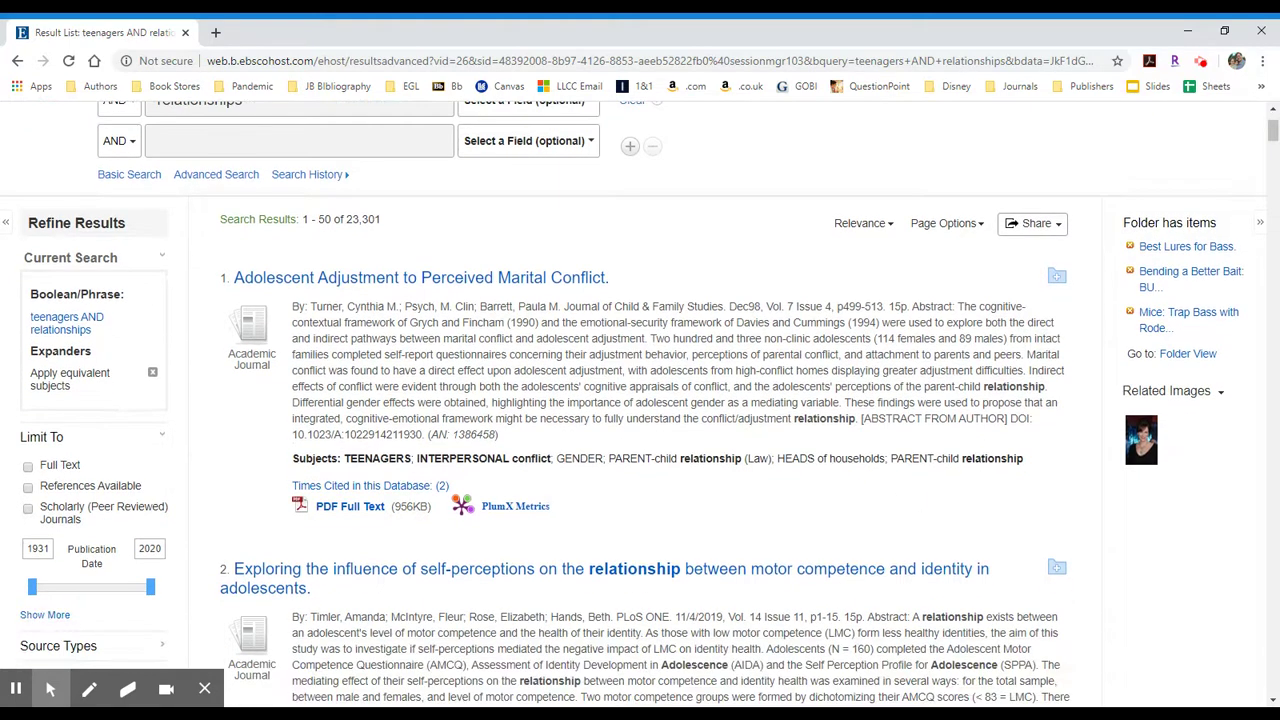
{"action": "scroll", "coordinate": [641, 441], "scroll_direction": "down", "scroll_amount": 1}
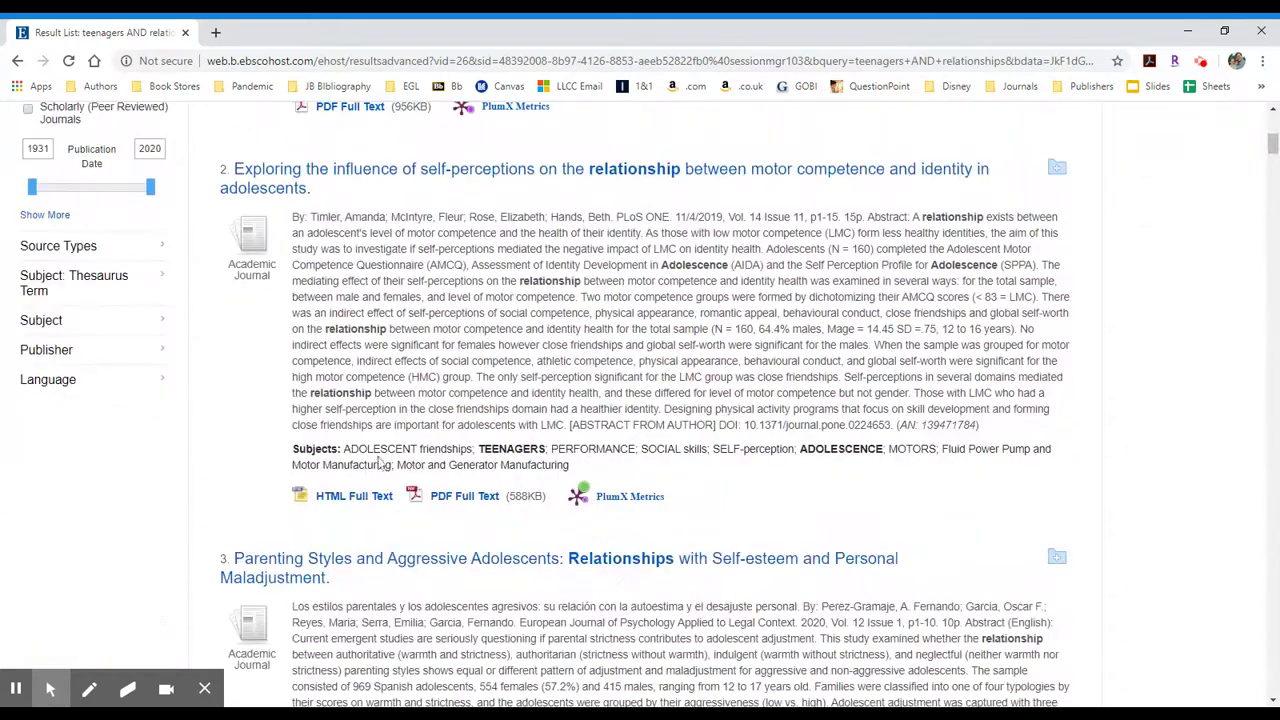
{"action": "double_click", "coordinate": [308, 449]}
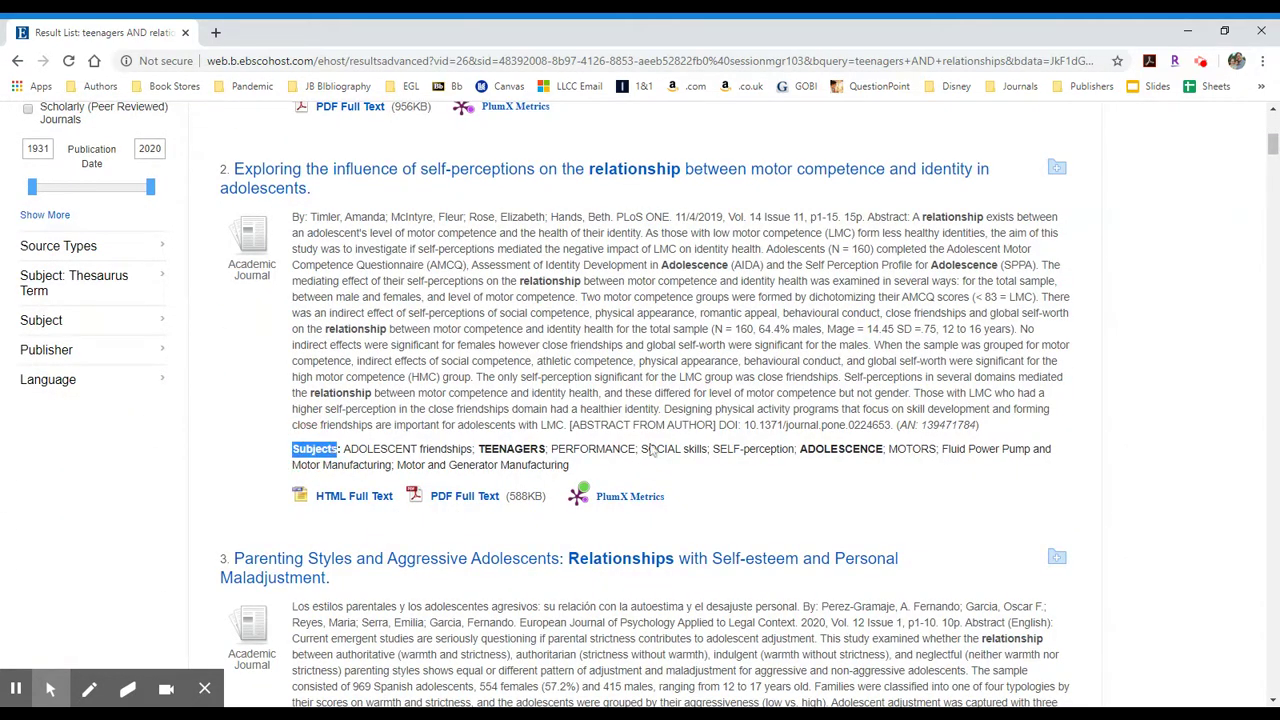
{"action": "double_click", "coordinate": [855, 449]}
{"action": "double_click", "coordinate": [505, 449]}
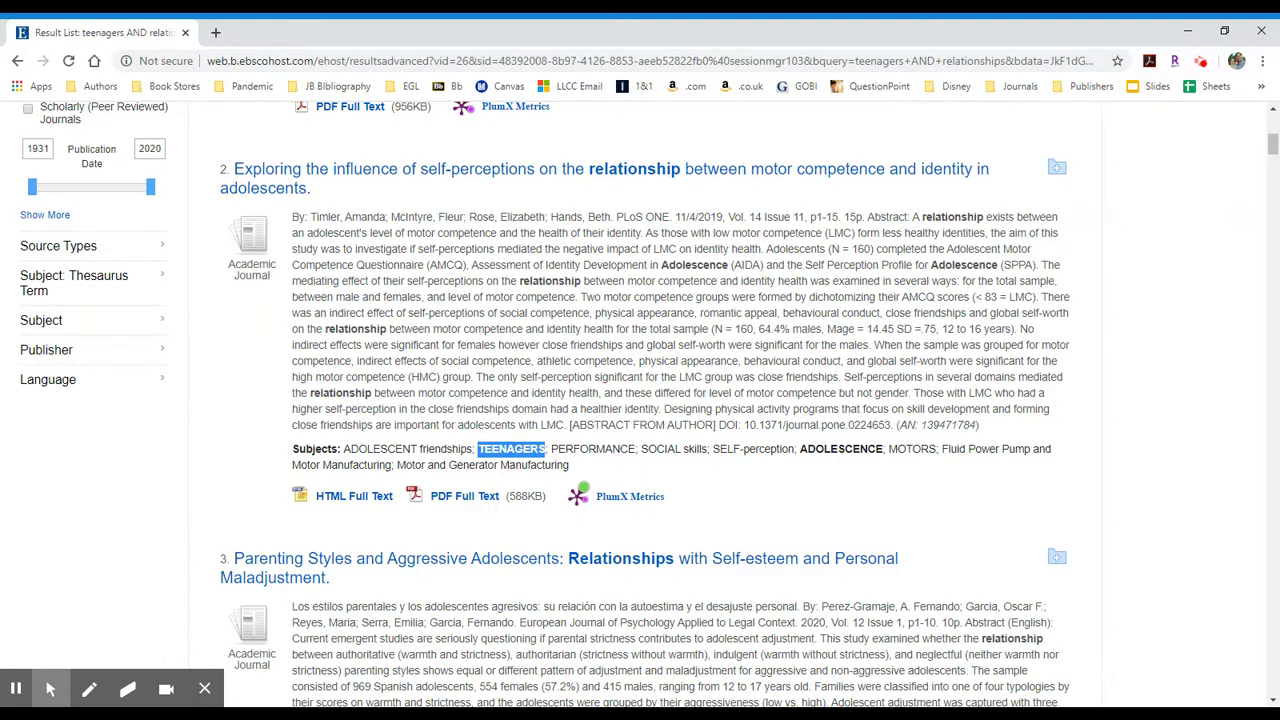
{"action": "left_click_drag", "start_coordinate": [713, 449], "coordinate": [794, 449]}
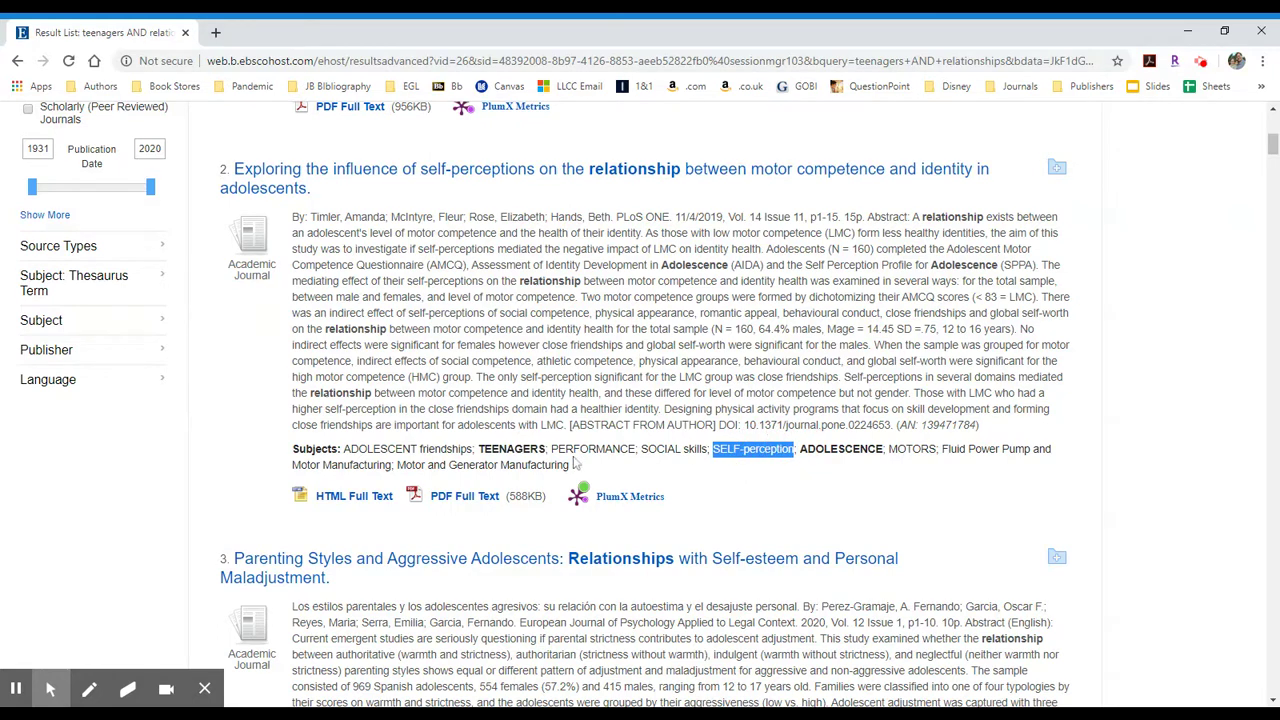
{"action": "left_click_drag", "start_coordinate": [344, 449], "coordinate": [472, 449]}
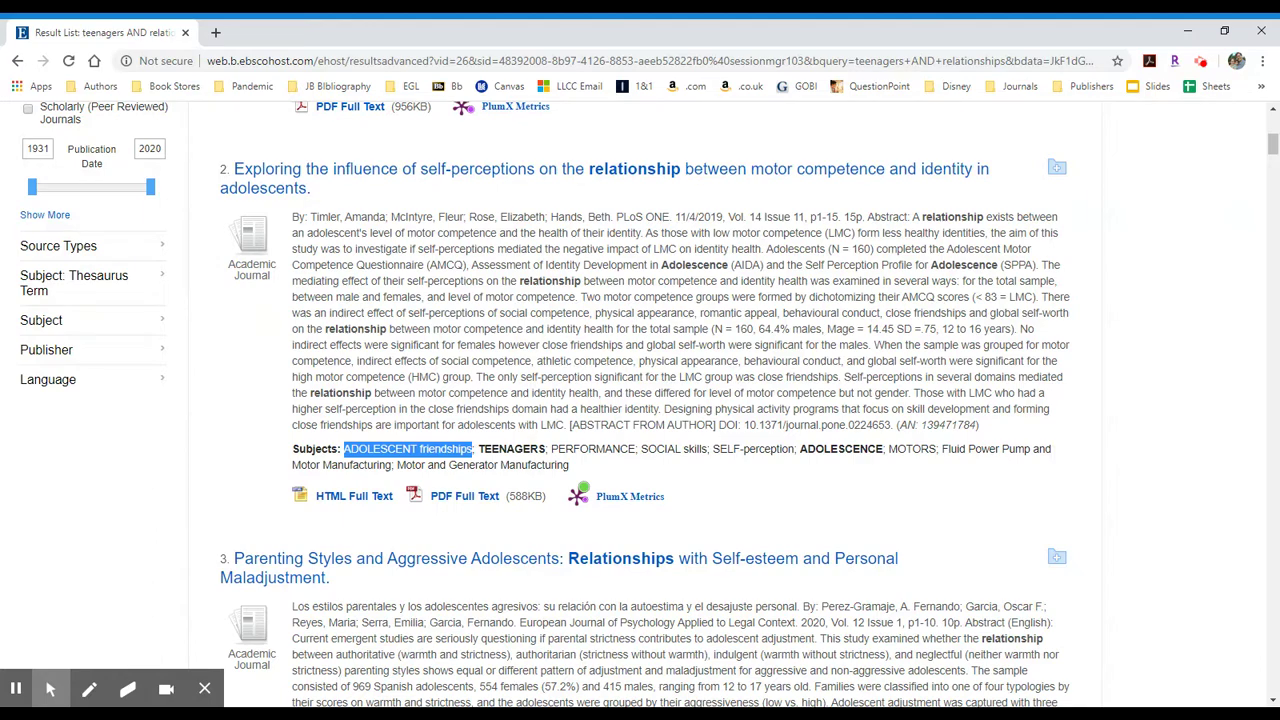
Restrict "teenagers" to the SU Subject Terms field and rerun the search
{"action": "scroll", "coordinate": [640, 400], "scroll_direction": "down", "scroll_amount": 3}
{"action": "scroll", "coordinate": [640, 400], "scroll_direction": "up", "scroll_amount": 7}
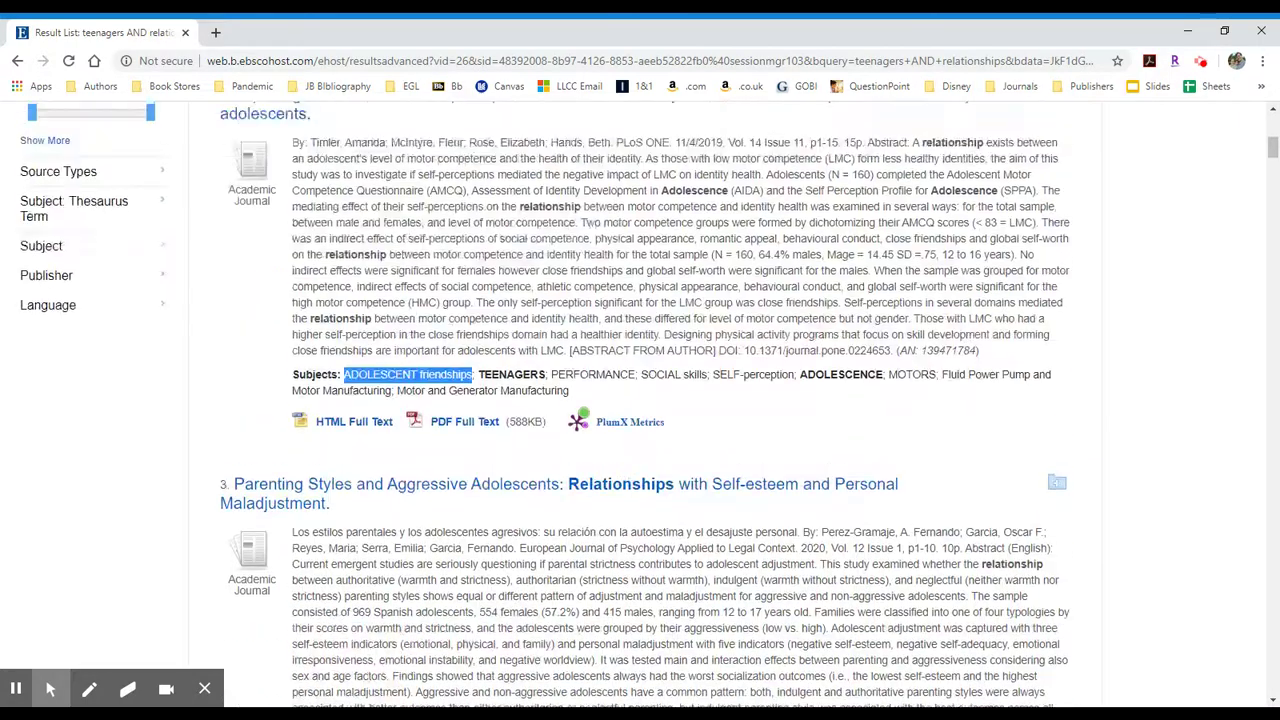
{"action": "scroll", "coordinate": [640, 400], "scroll_direction": "up", "scroll_amount": 1}
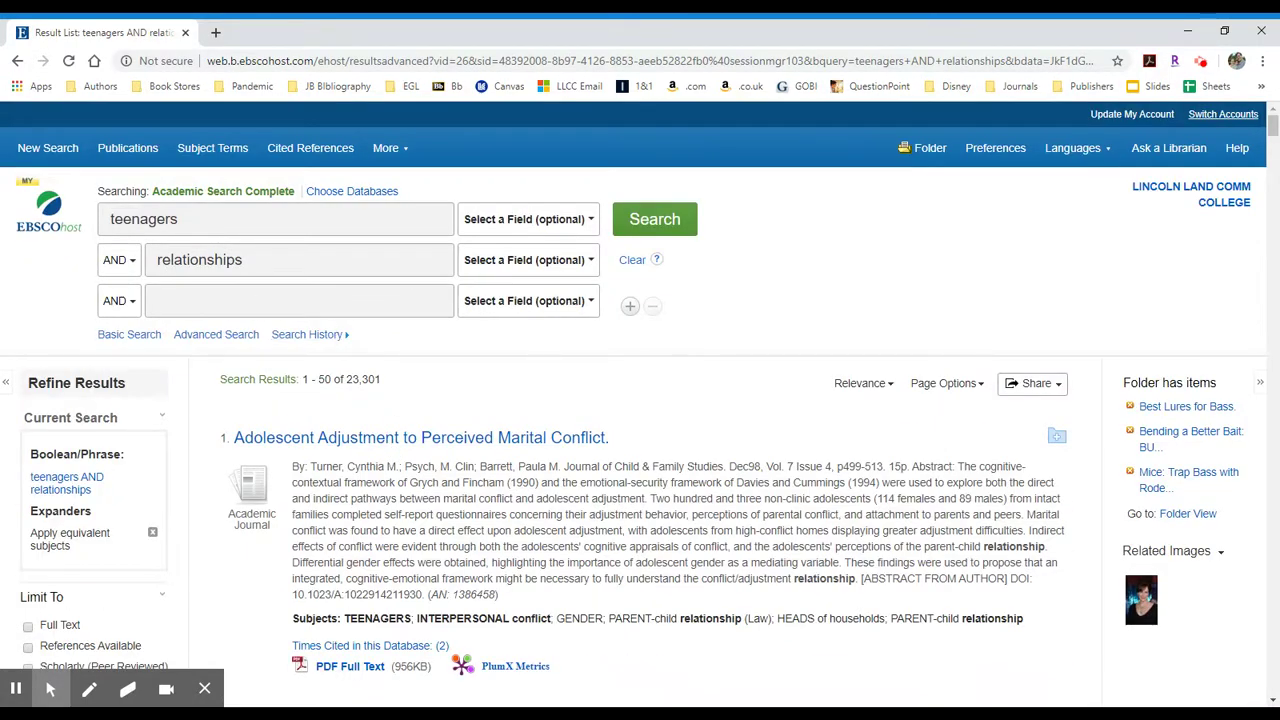
{"action": "left_click", "coordinate": [520, 219]}
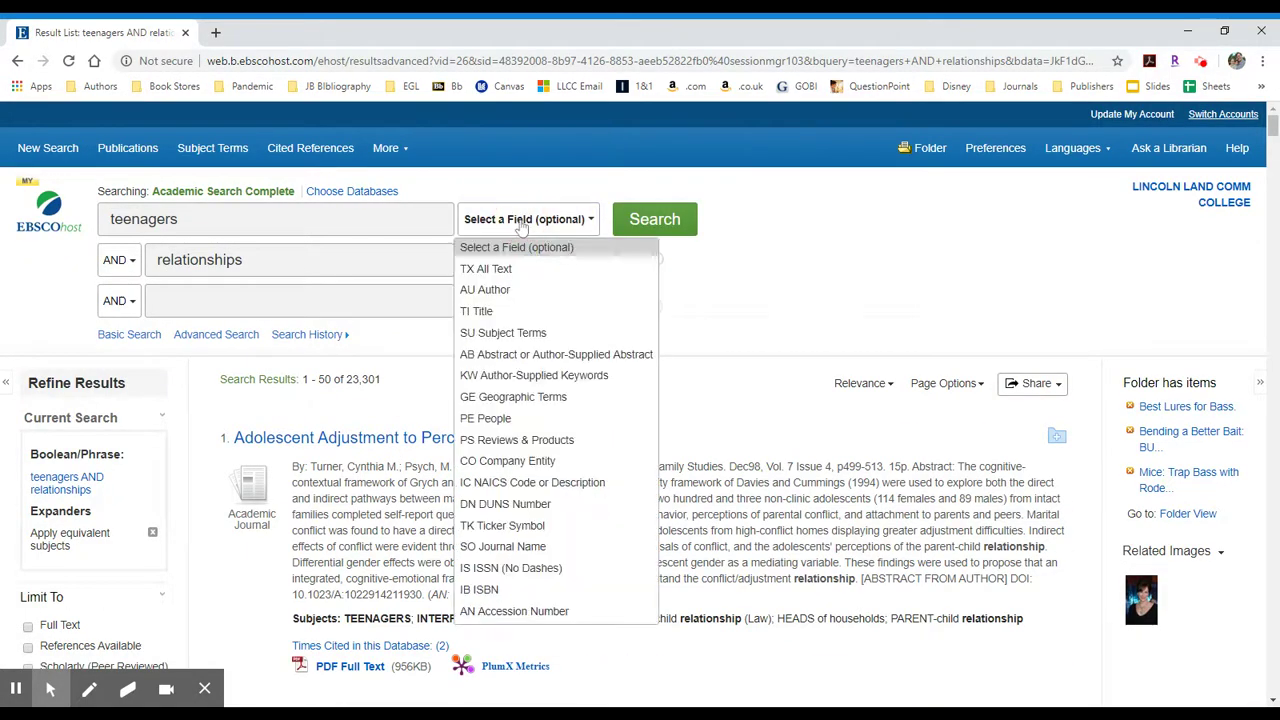
{"action": "left_click", "coordinate": [510, 334]}
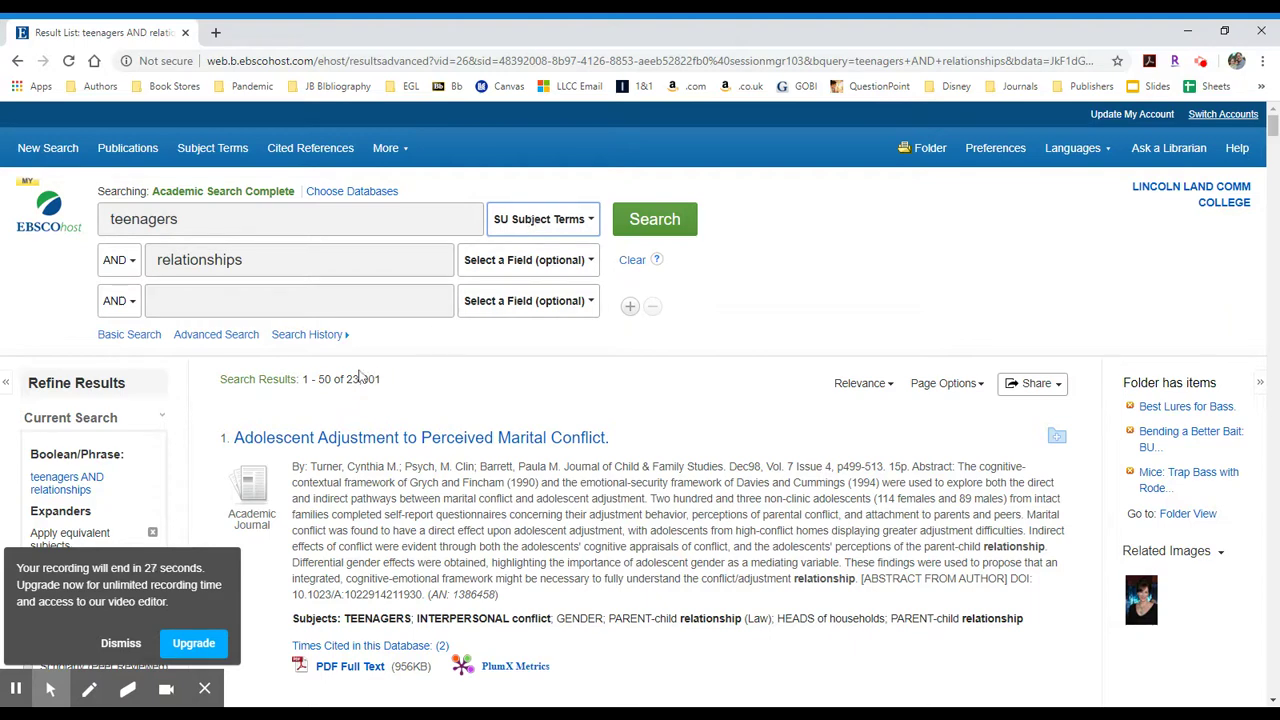
{"action": "left_click", "coordinate": [672, 227]}
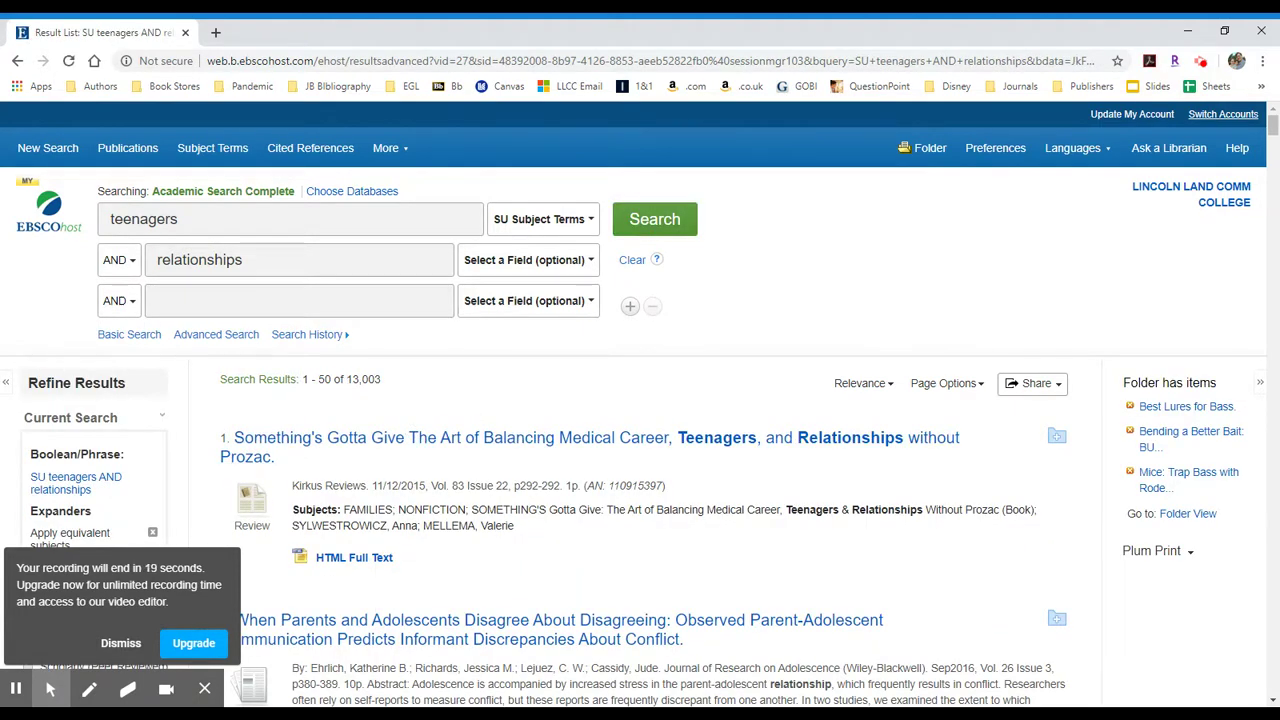
Check the subjects of the first article in the new results for the words "Teenagers" and "Relationships"
{"action": "double_click", "coordinate": [313, 511]}
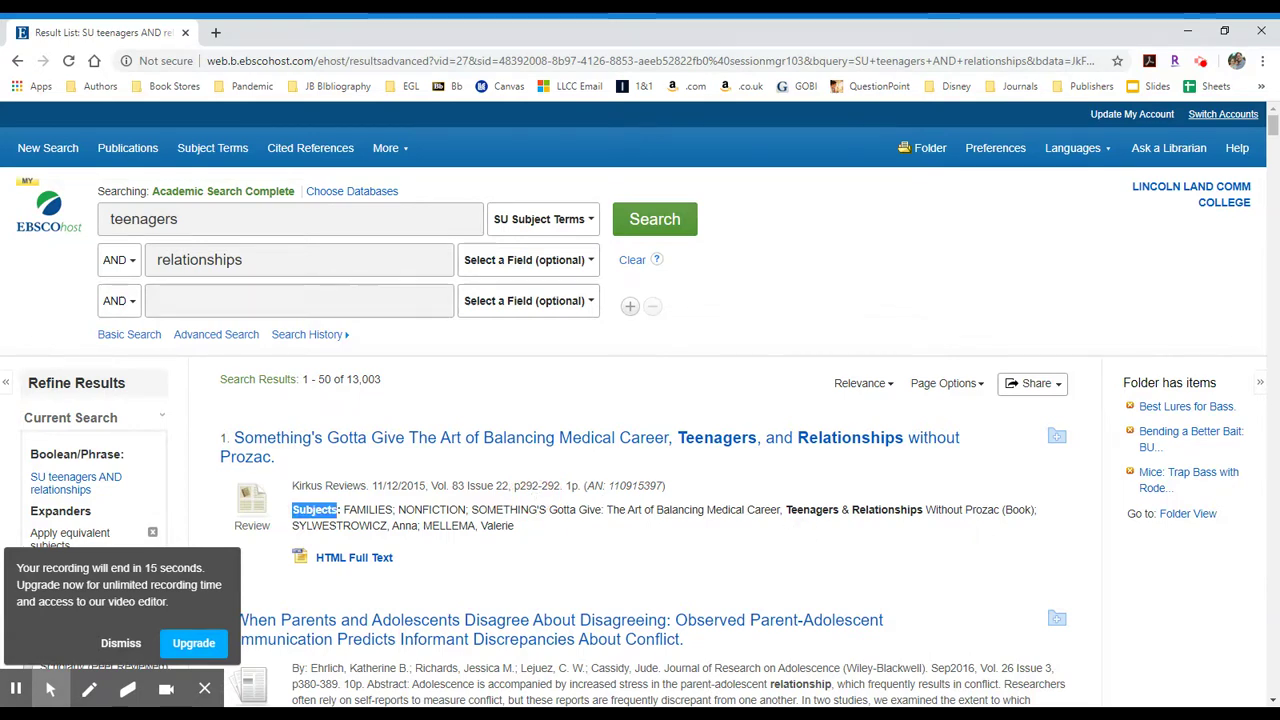
{"action": "left_click_drag", "start_coordinate": [1035, 510], "coordinate": [790, 510]}
{"action": "left_click", "coordinate": [723, 511]}
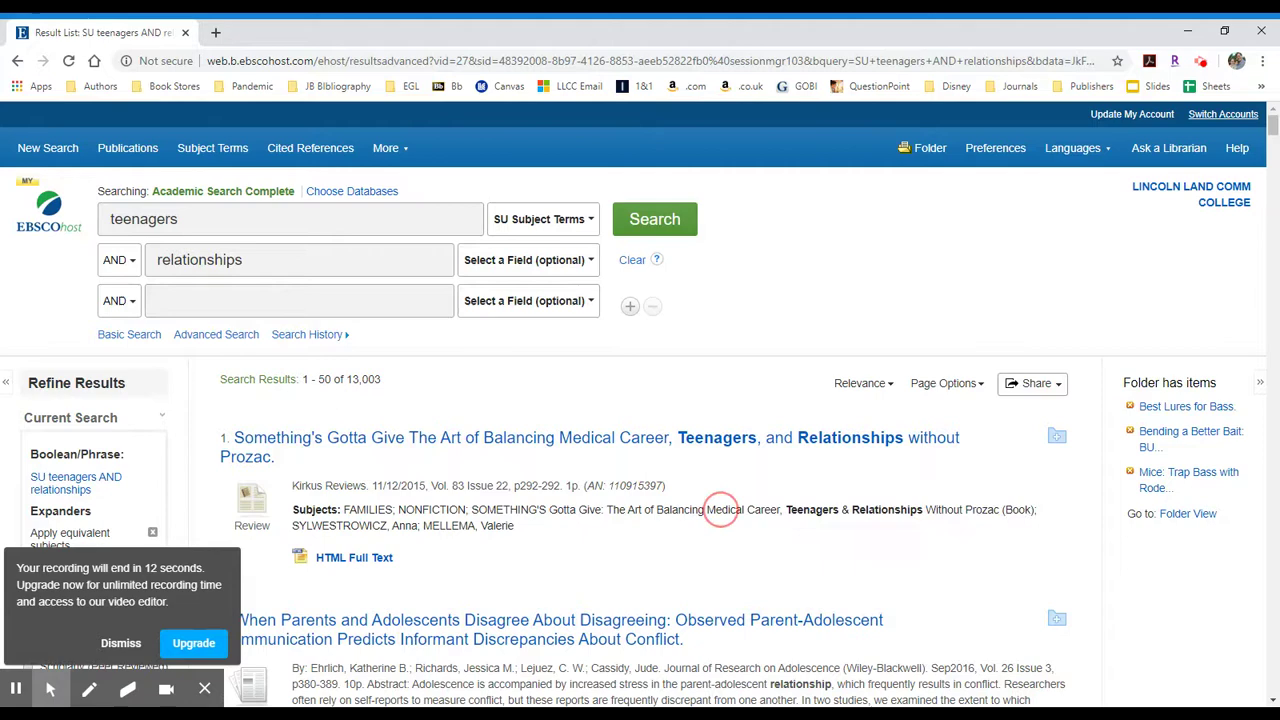
Set the search field for "relationships" to SU Subject Terms
{"action": "left_click", "coordinate": [500, 259]}
{"action": "left_click", "coordinate": [515, 373]}
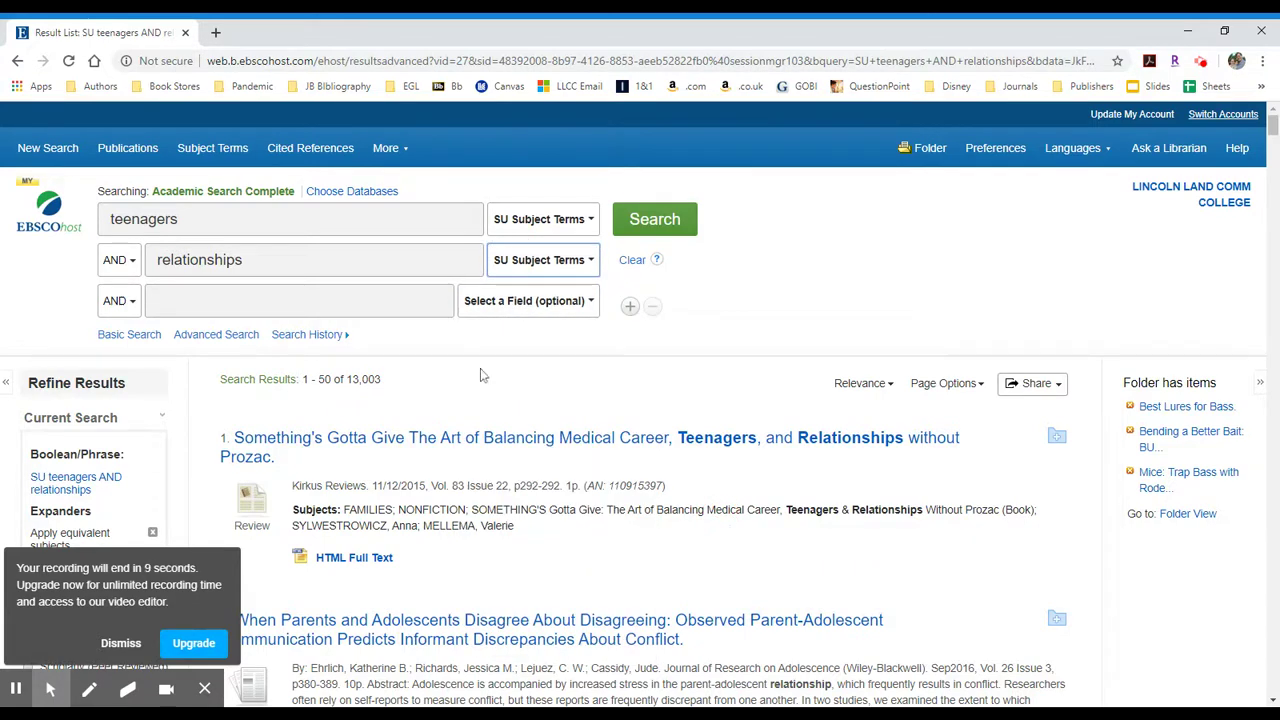